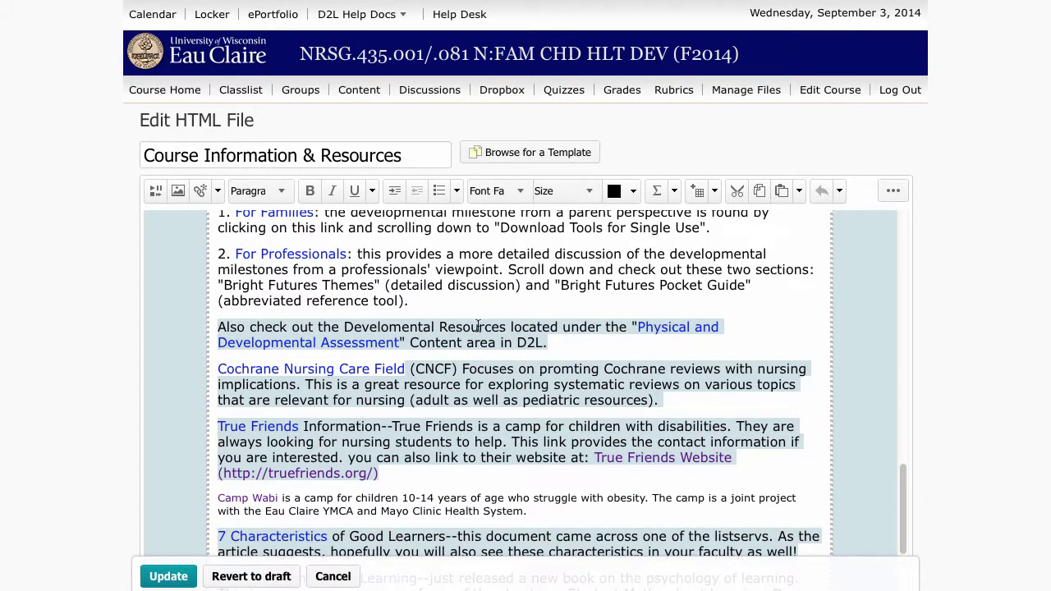
Step: Examine the page's HTML source in an enlarged source editor, from the style rules to the course document links, and close it without saving
left_click(548, 342)
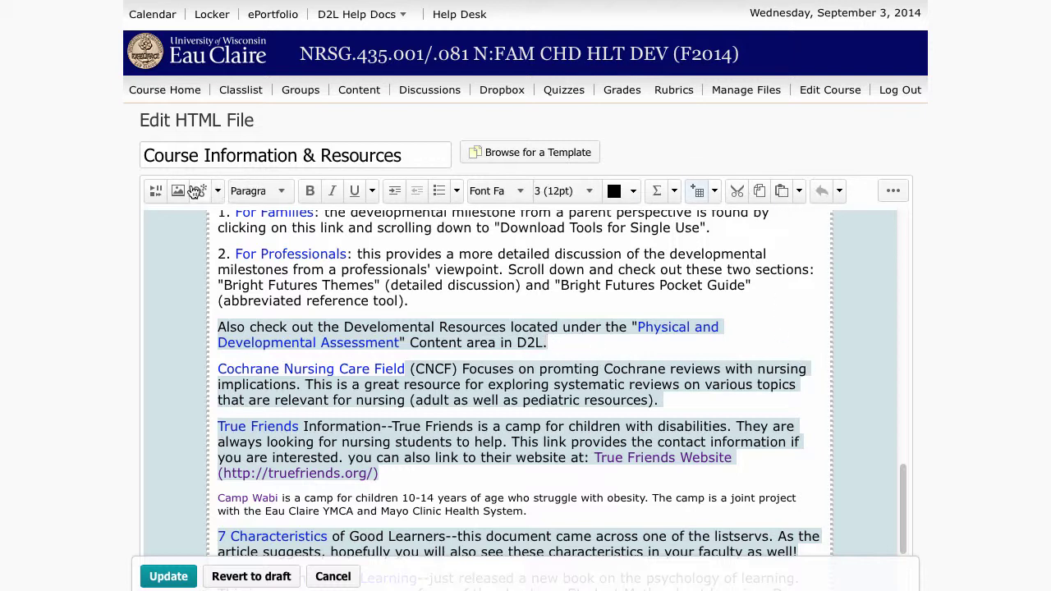
scroll(804, 386, "down", 10)
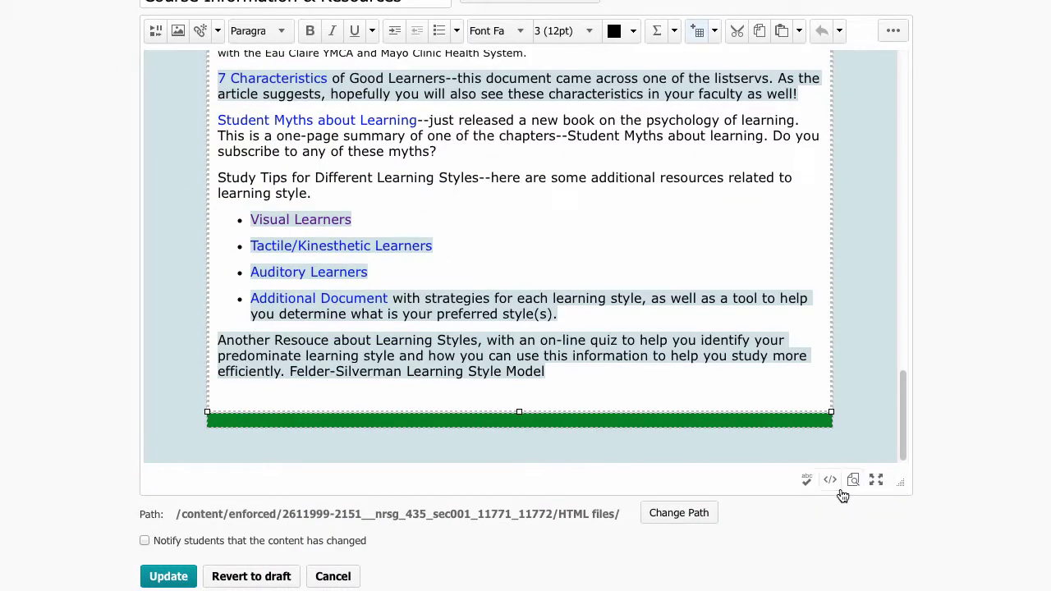
left_click(830, 483)
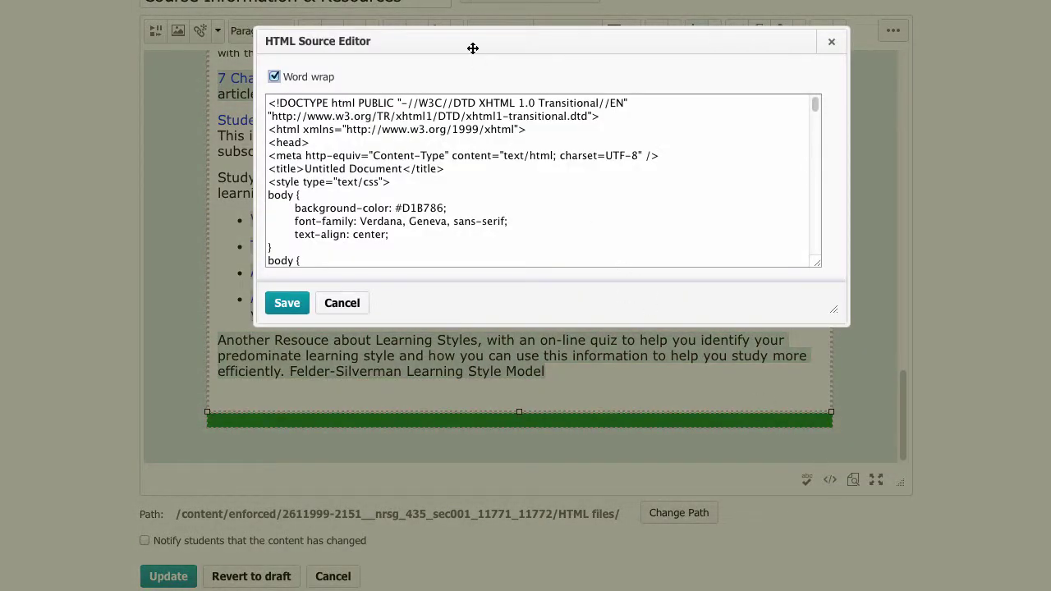
left_click_drag(473, 48, 360, 42)
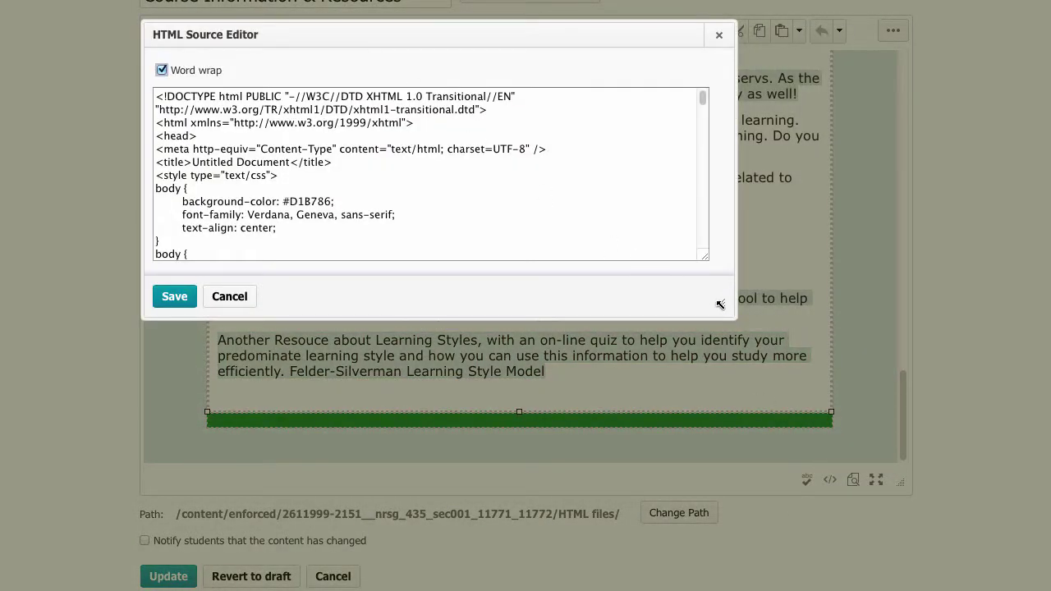
left_click_drag(721, 305, 921, 466)
scroll(492, 193, "down", 12)
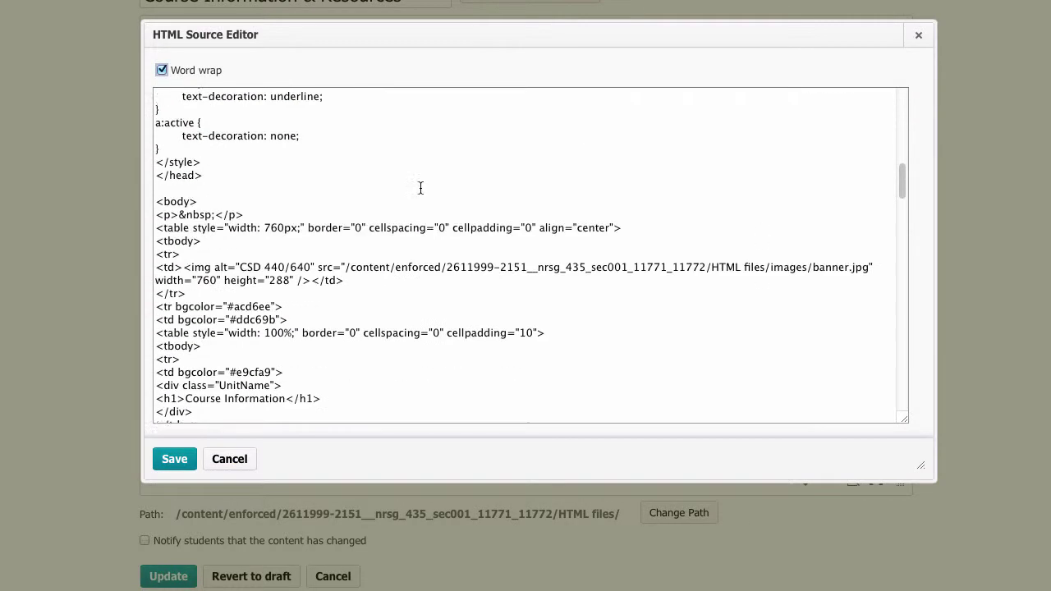
scroll(420, 188, "down", 8)
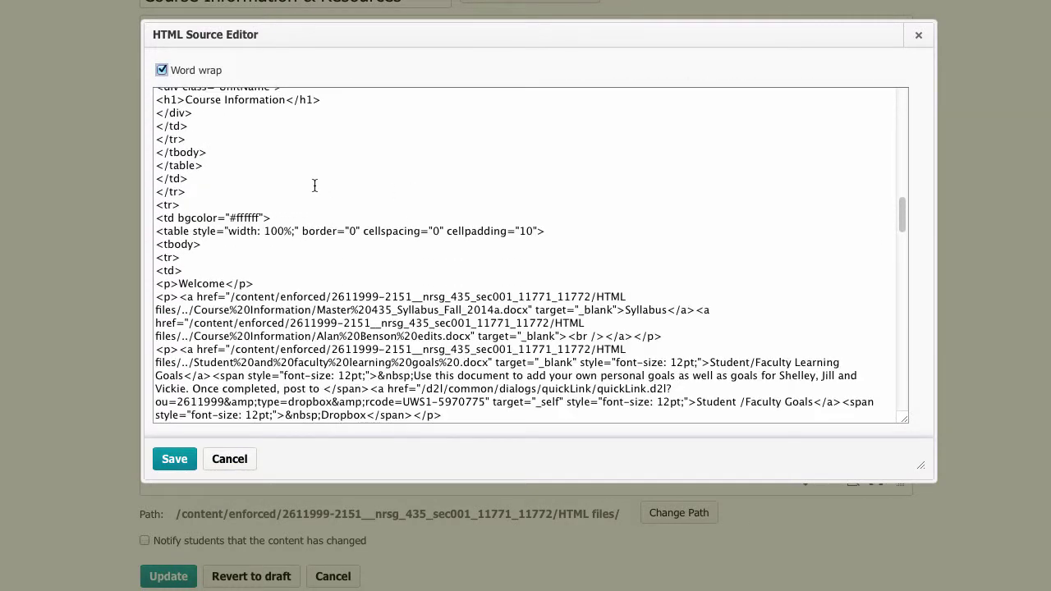
scroll(314, 185, "down", 5)
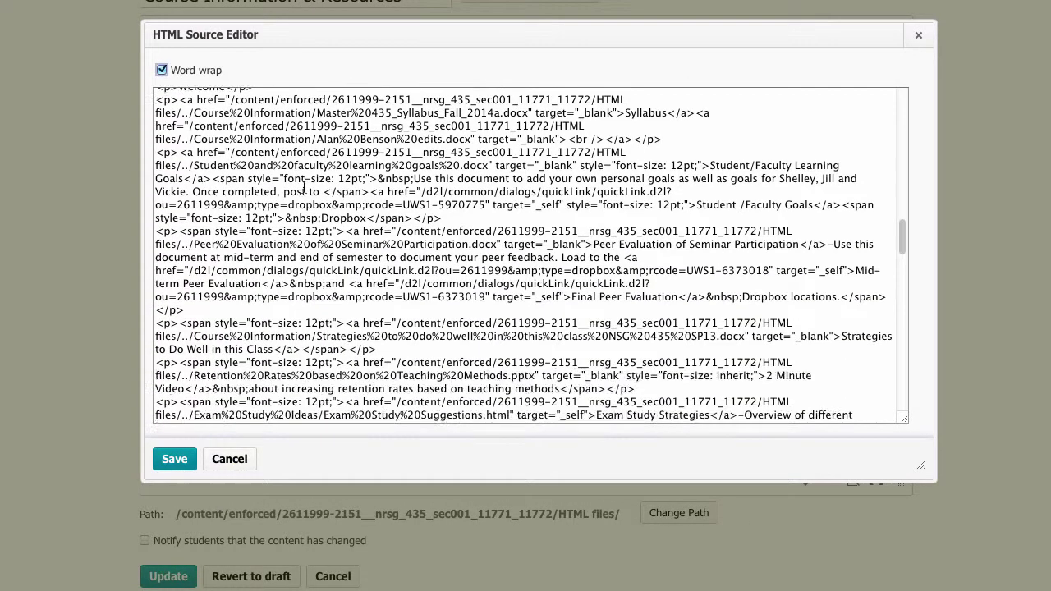
left_click(917, 37)
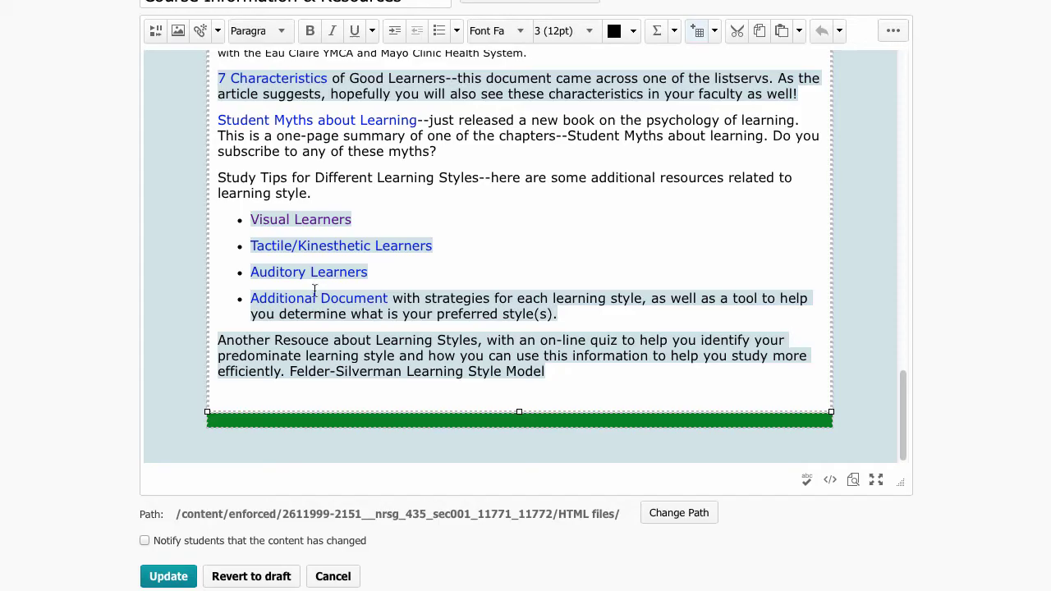
Step: Reopen the page's HTML source and search it for "characteristics"
scroll(345, 286, "down", 5)
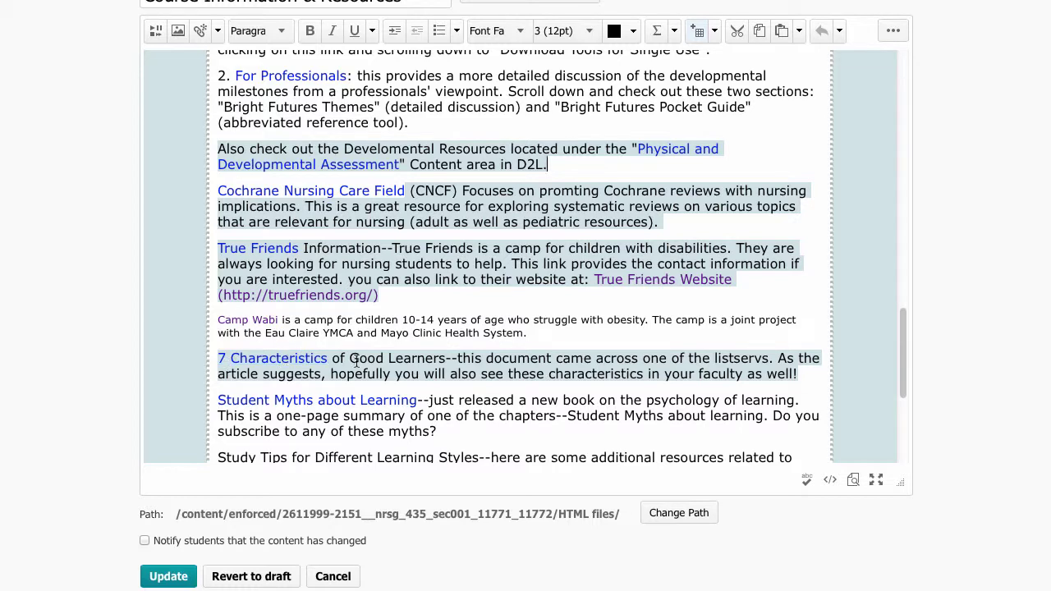
left_click(829, 481)
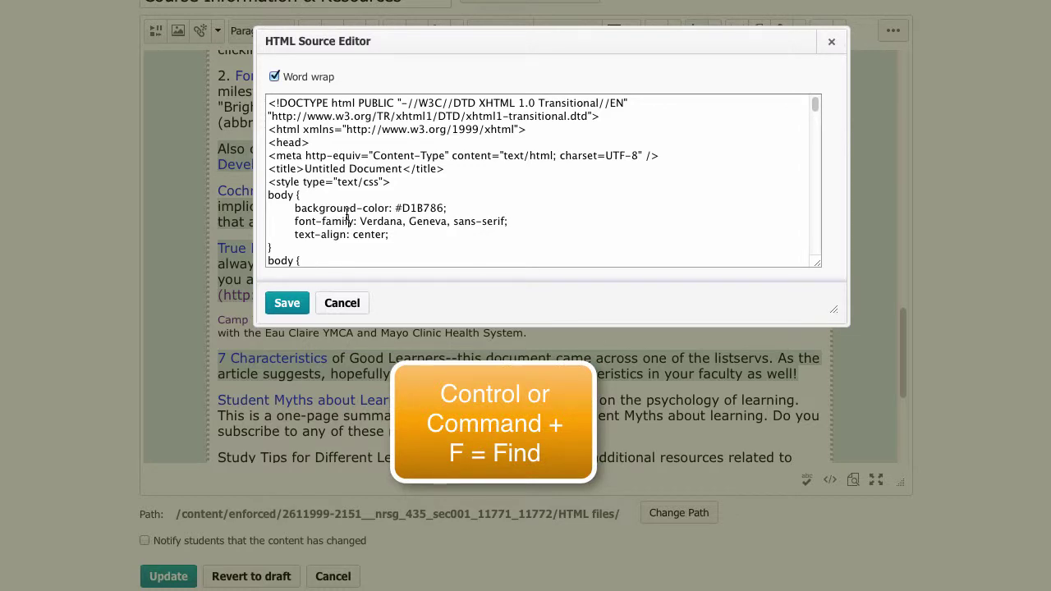
scroll(346, 214, "up", 1)
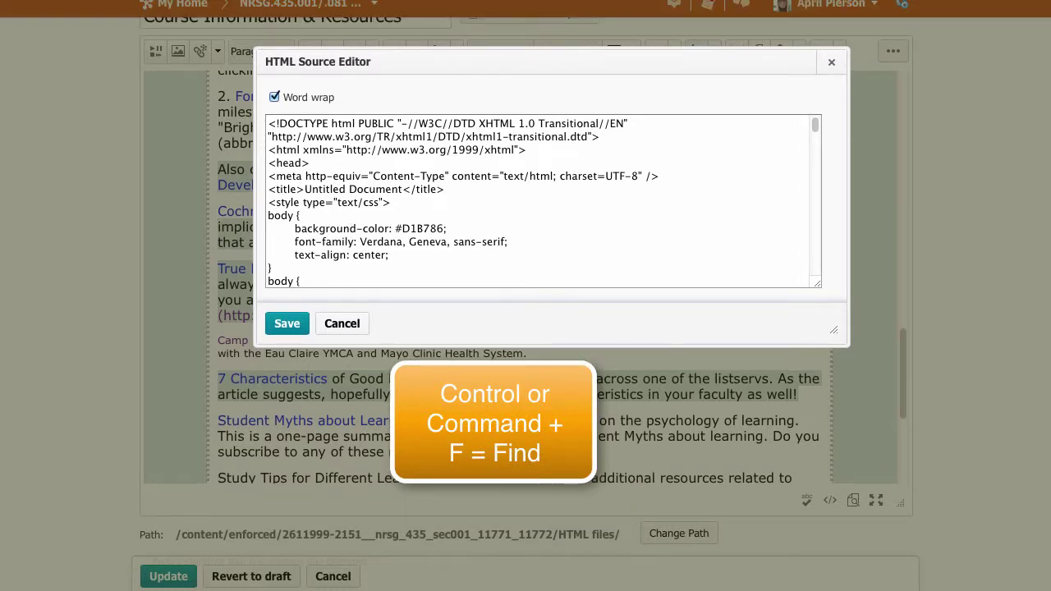
key("super+f")
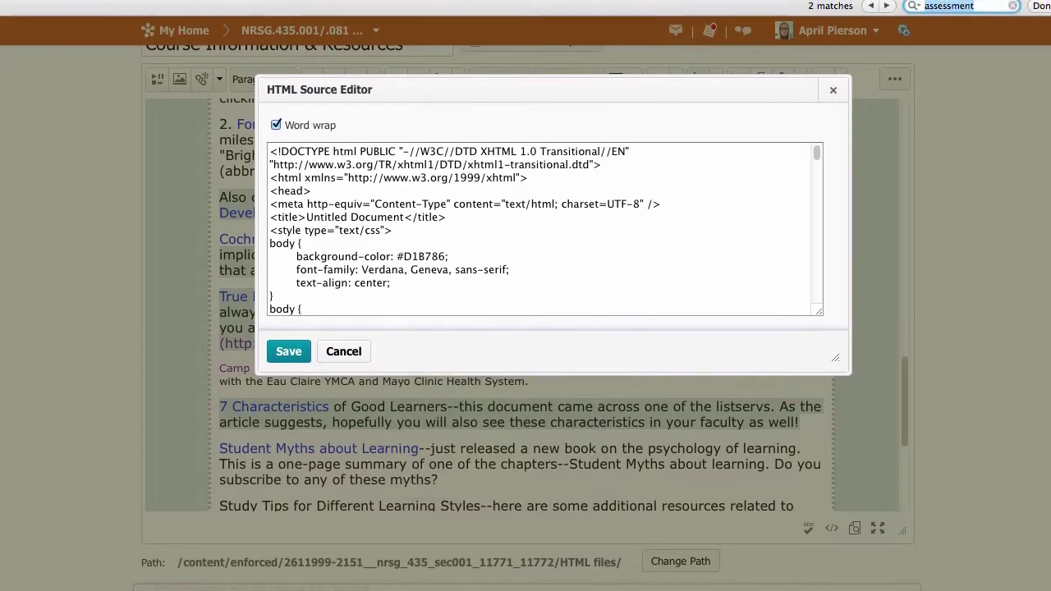
left_click(991, 8)
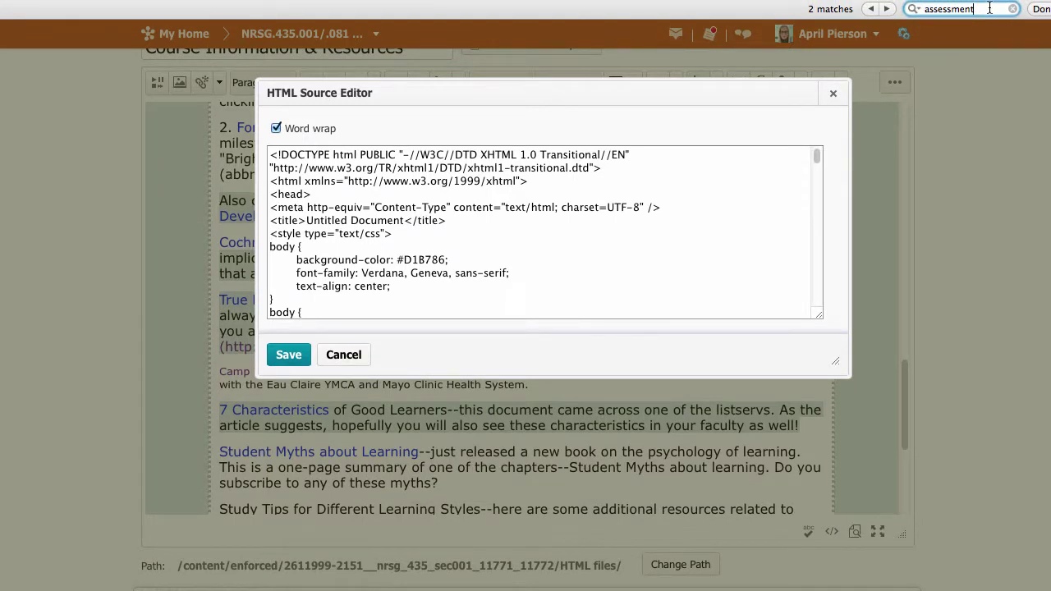
left_click_drag(980, 9, 909, 12)
type("characteristics")
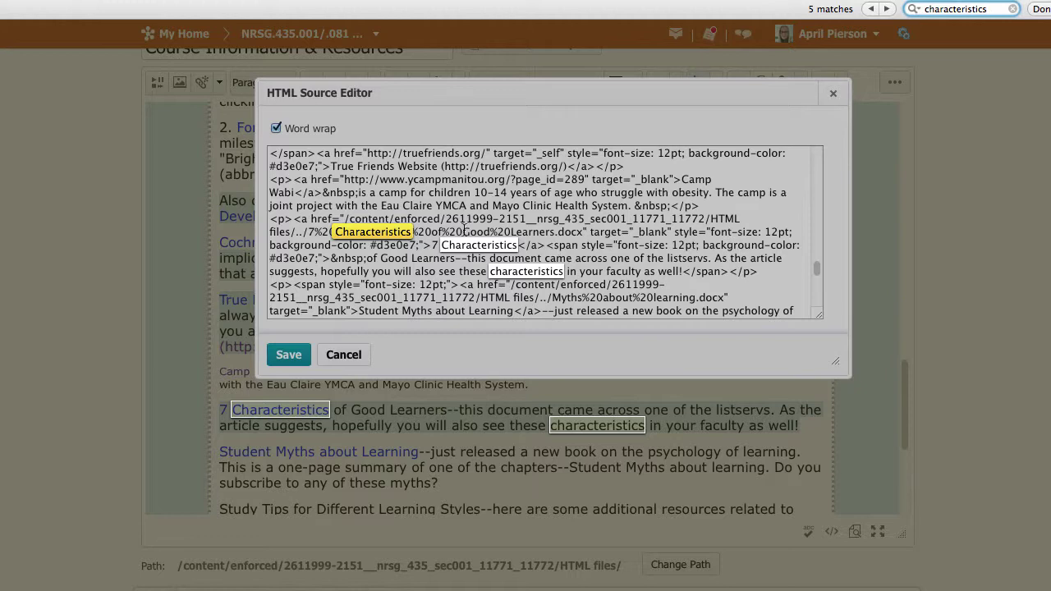
Step: Delete the background-color #d3e0e7 styling from the "7 Characteristics" link and the text span following it, and save the source
left_click(437, 224)
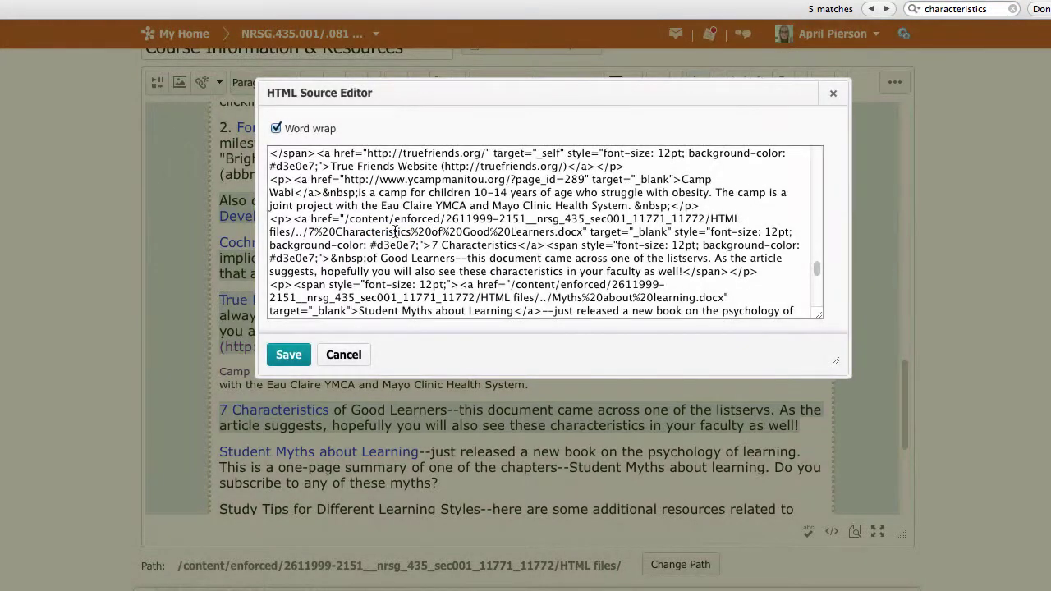
key("super+g")
left_click_drag(792, 232, 426, 244)
key("Delete")
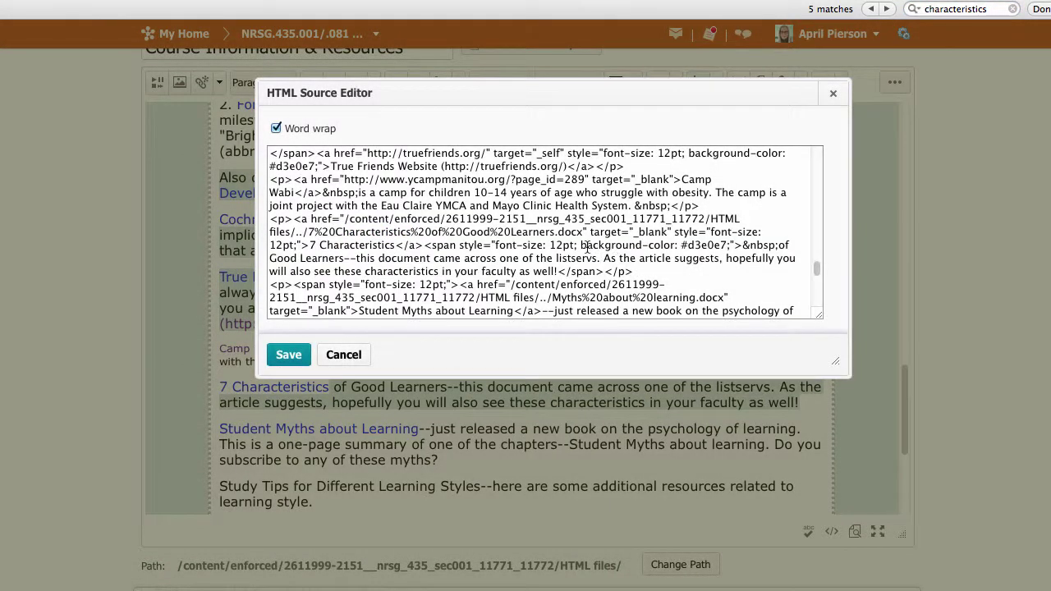
left_click_drag(580, 244, 725, 245)
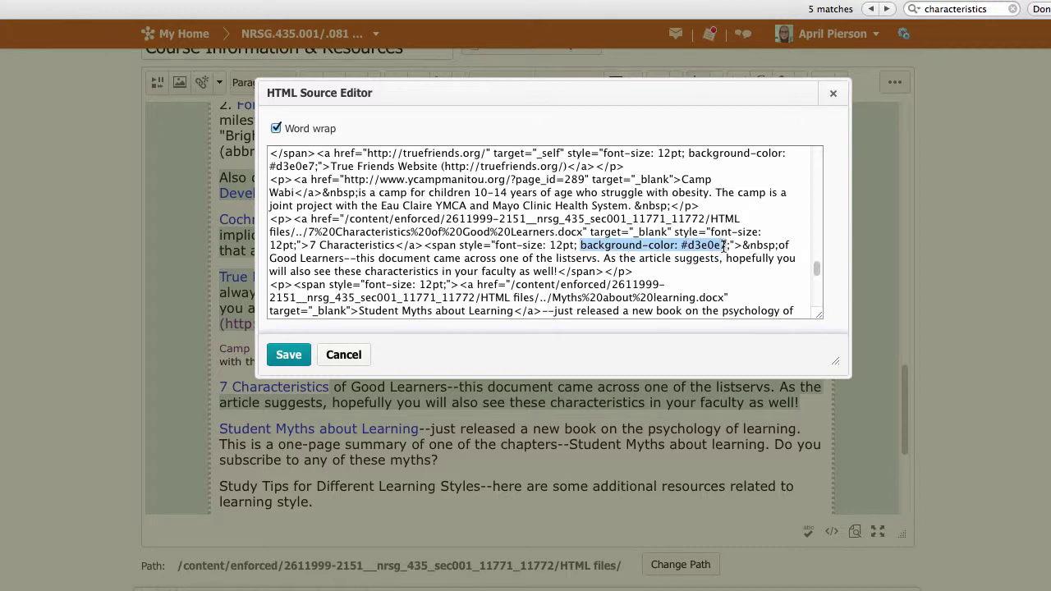
key("Delete")
key("BackSpace")
key("BackSpace")
key("Delete")
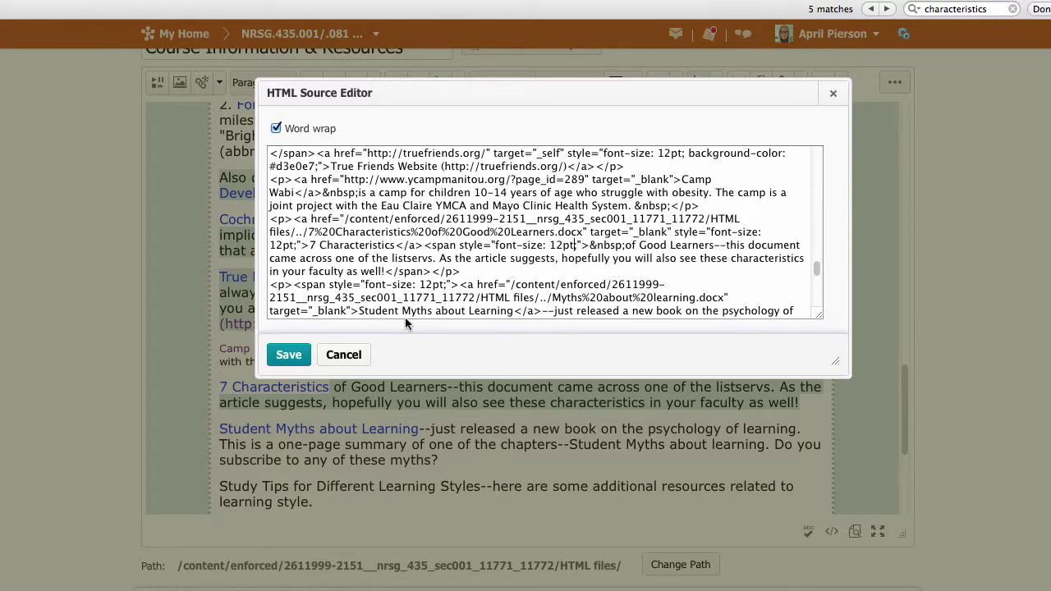
left_click(288, 354)
scroll(438, 375, "down", 2)
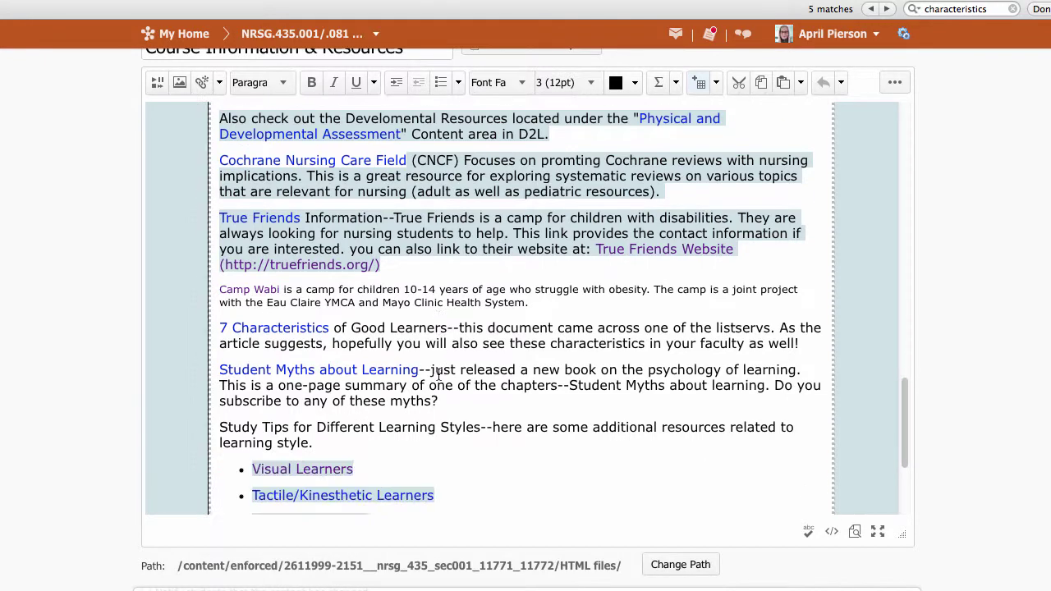
Step: Reopen the HTML source and search for "background", advancing to the match in the "Also check out the Develomental Resources" paragraph
scroll(454, 333, "up", 5)
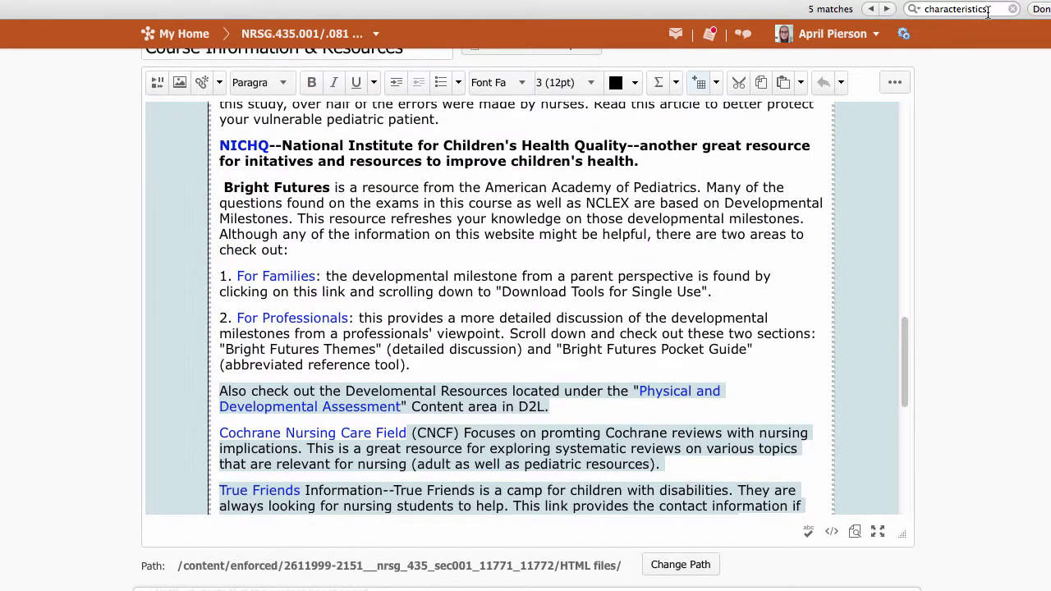
left_click(854, 531)
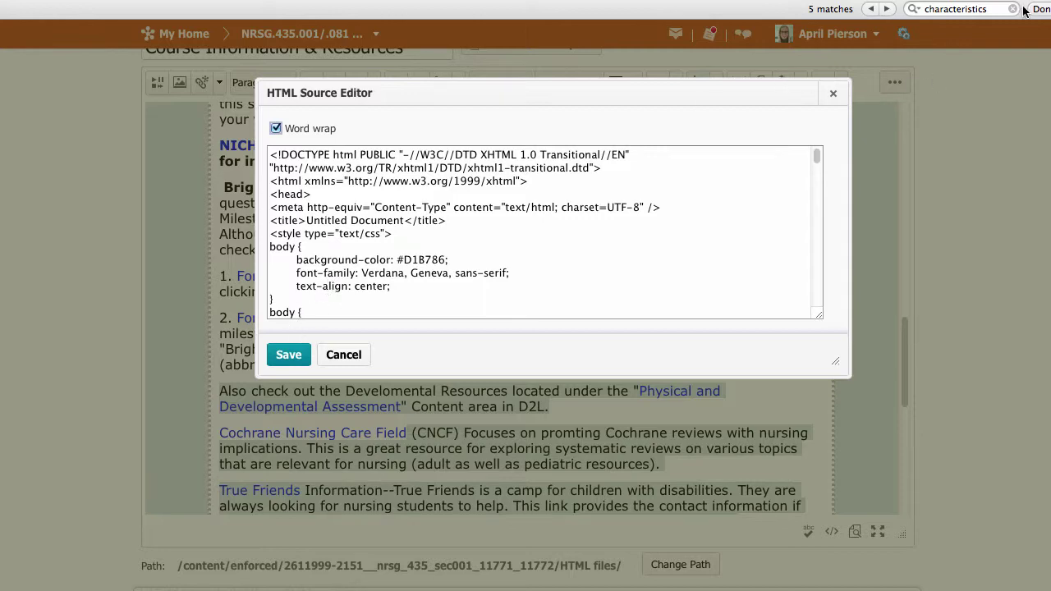
left_click(986, 9)
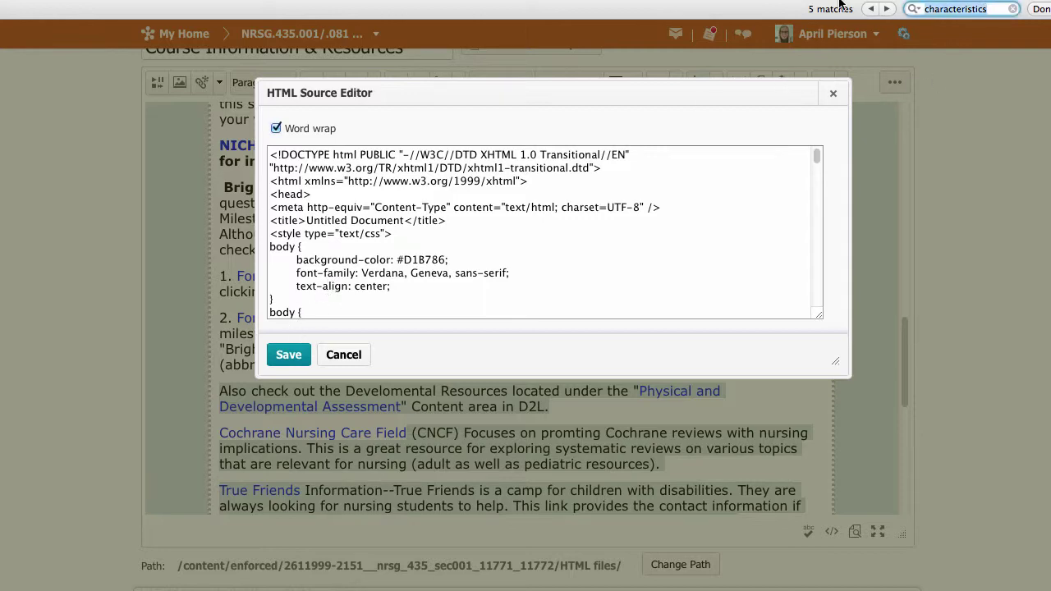
type("background")
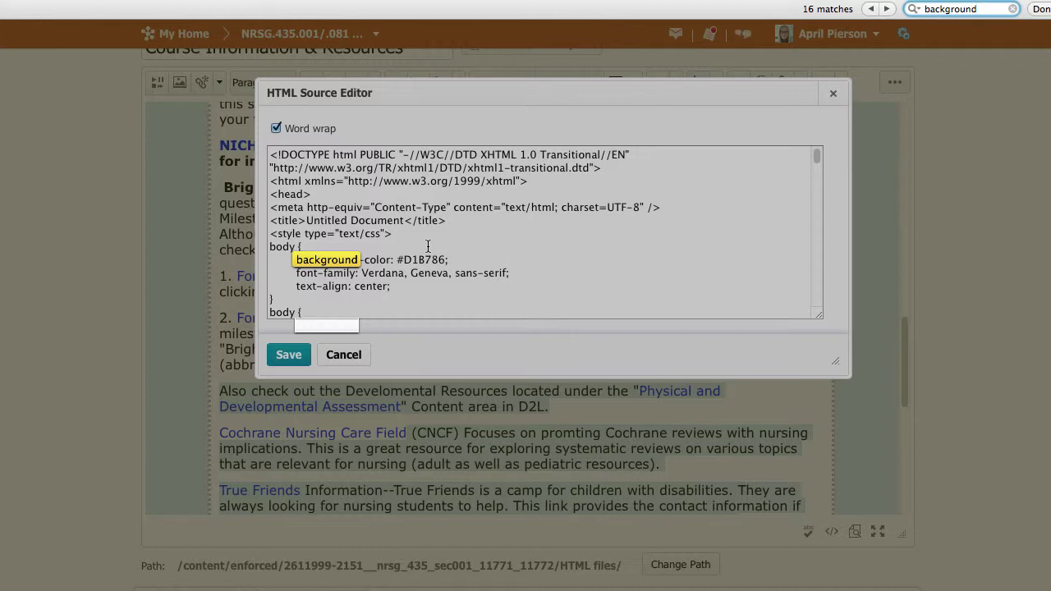
key("Return")
key("Return")
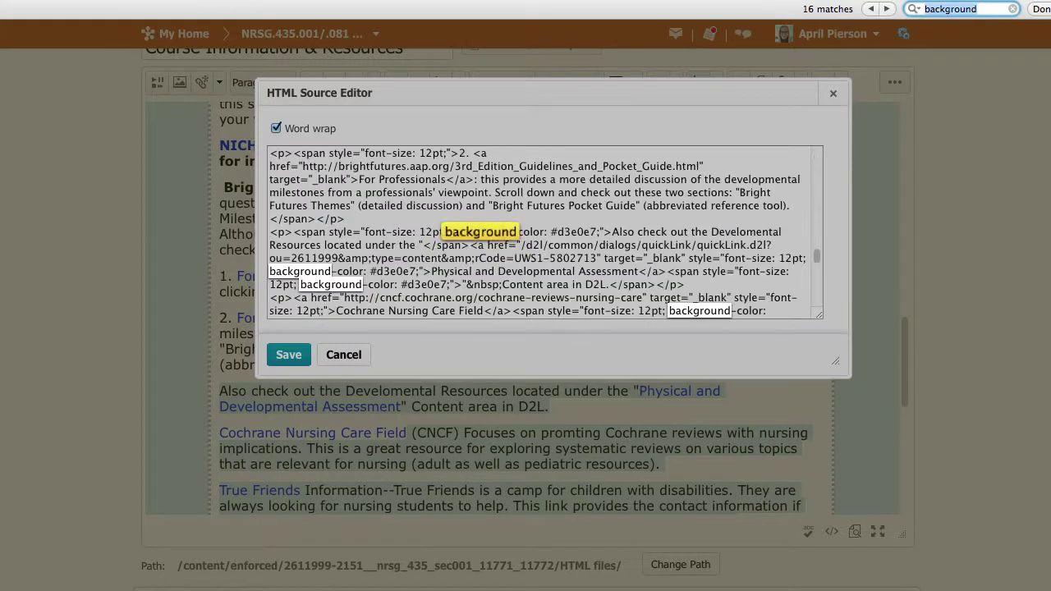
left_click(924, 9)
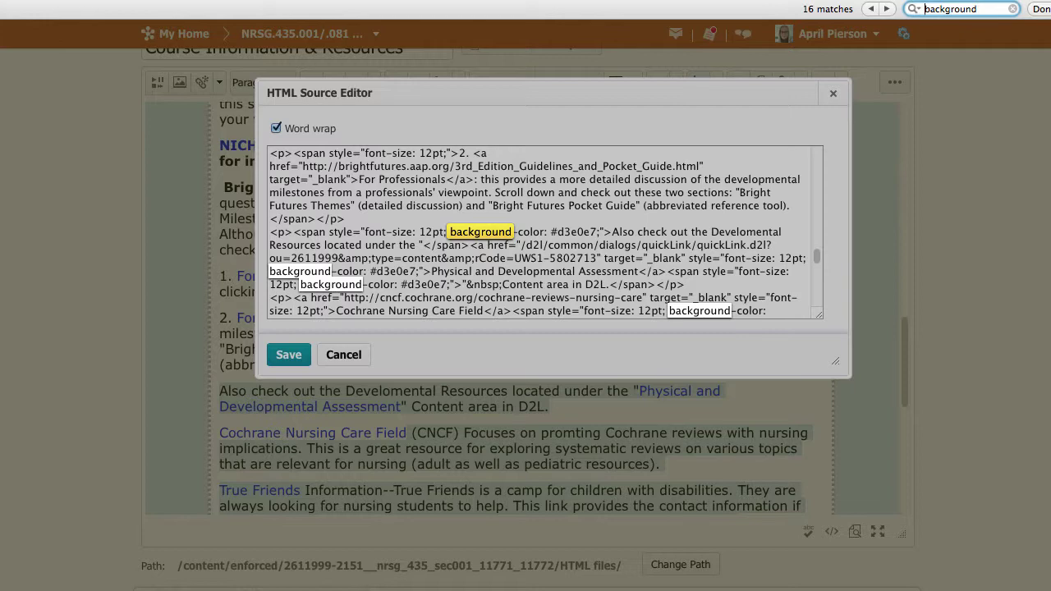
Step: Delete the background-color #d3e0e7 styling from the "Also check out the Develomental Resources" span and save the source
left_click(368, 235)
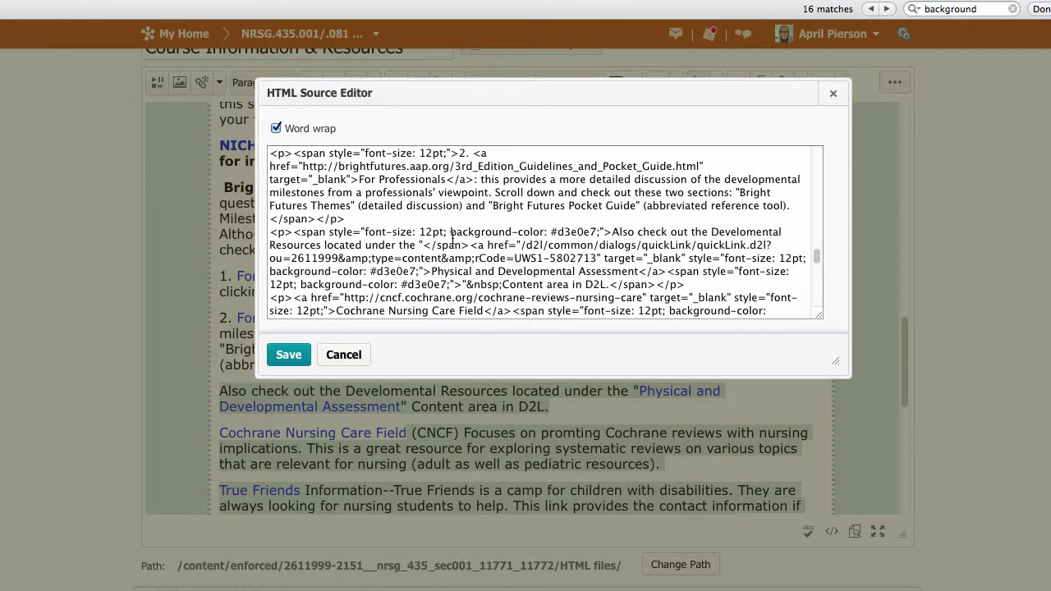
key("Return")
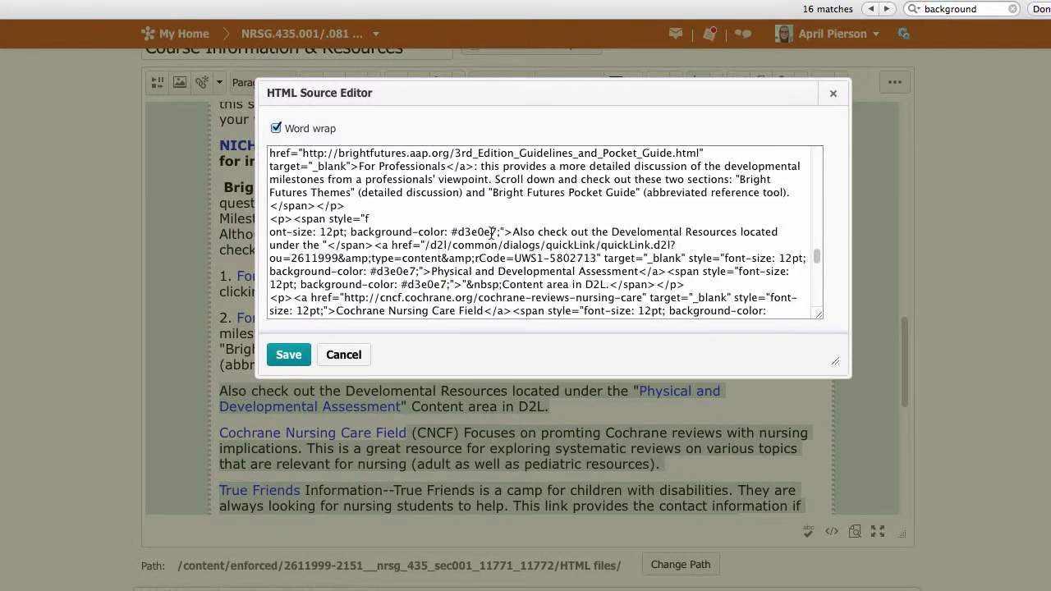
left_click_drag(497, 232, 341, 232)
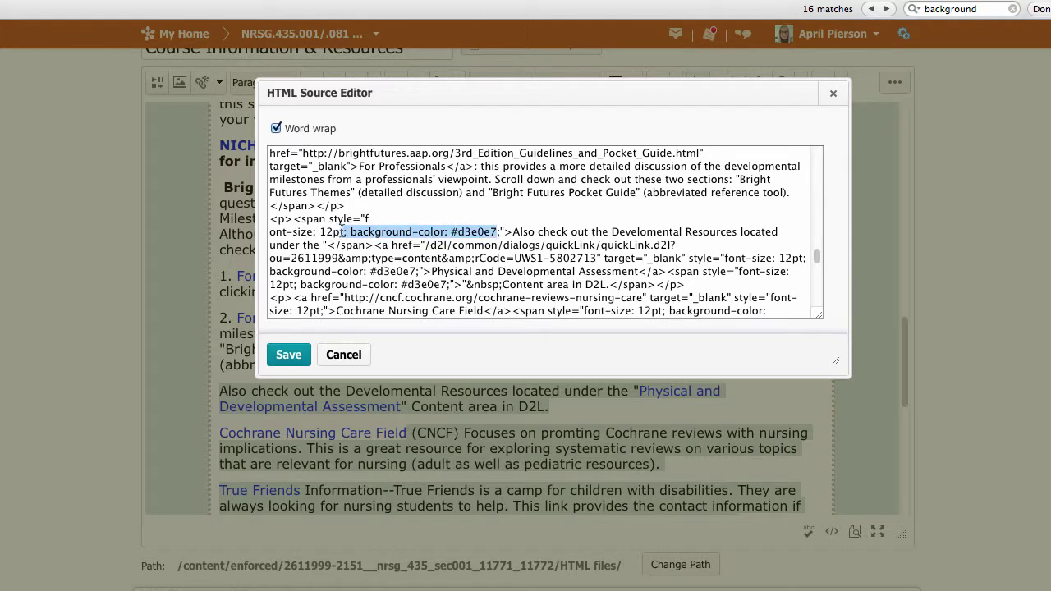
key("BackSpace")
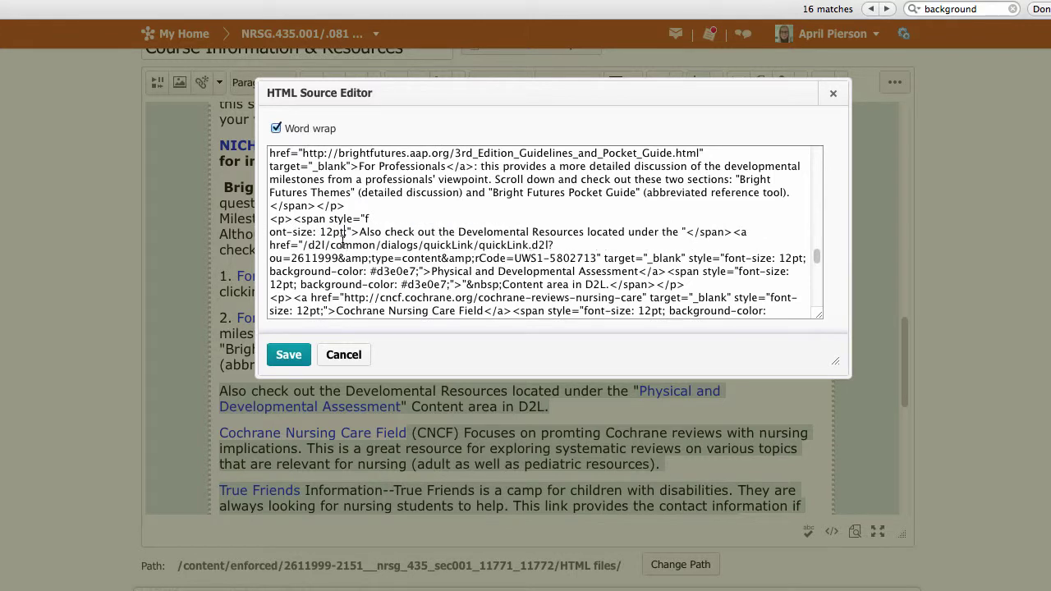
left_click(300, 353)
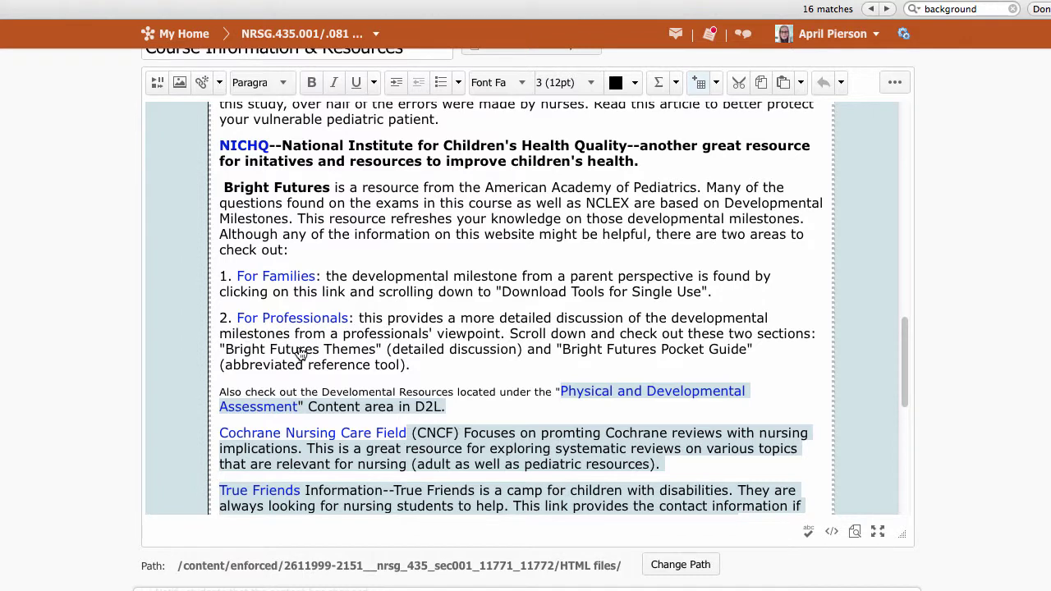
Step: Set the font size to 3 (12pt) for "Also check out the Develomental Resources located under the" and the opening quotation mark after it
scroll(300, 353, "down", 2)
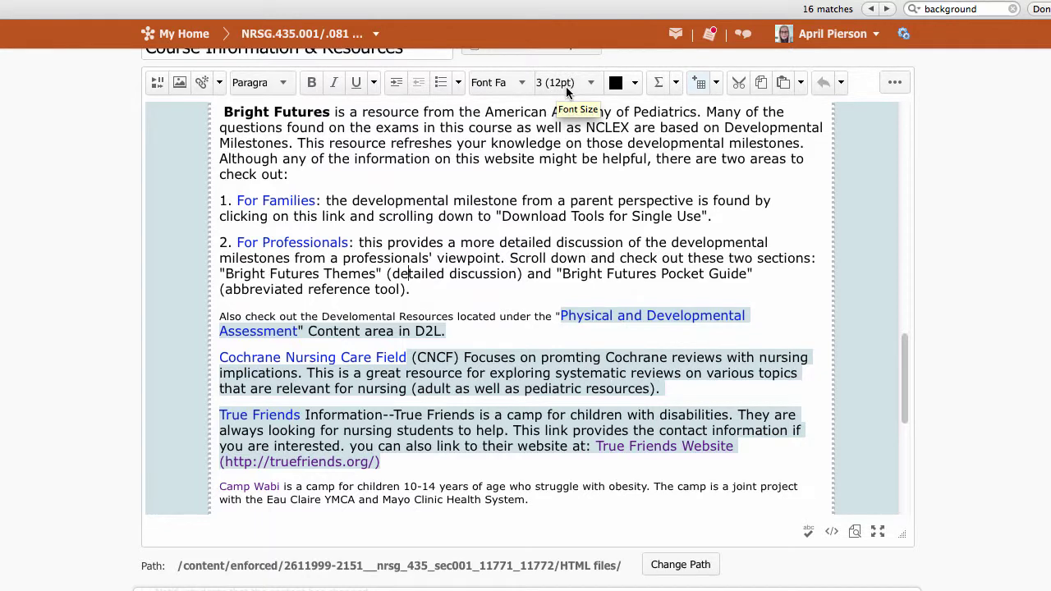
left_click(496, 343)
left_click_drag(219, 315, 555, 320)
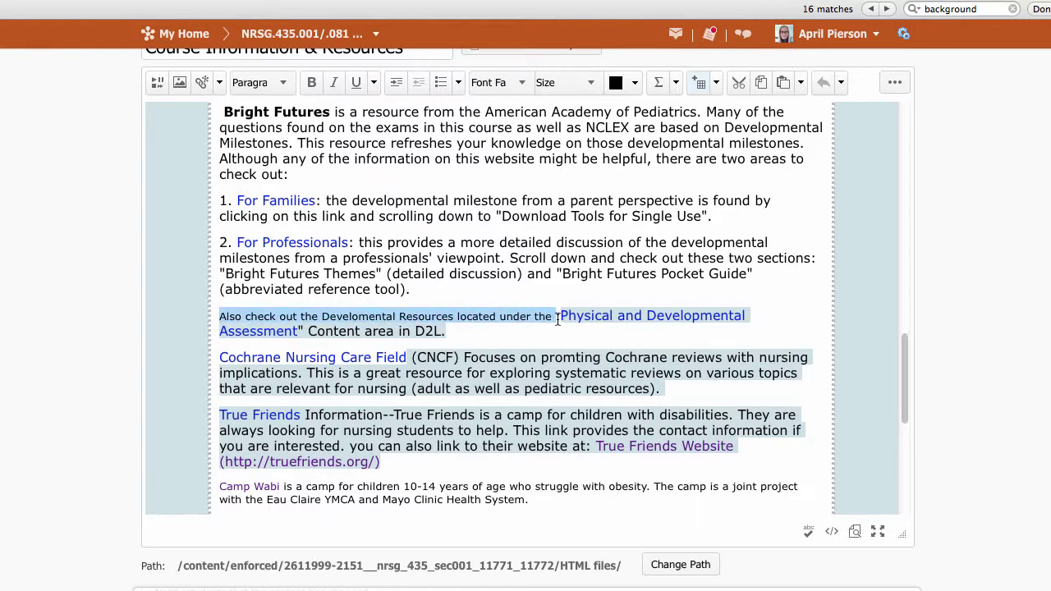
left_click(588, 82)
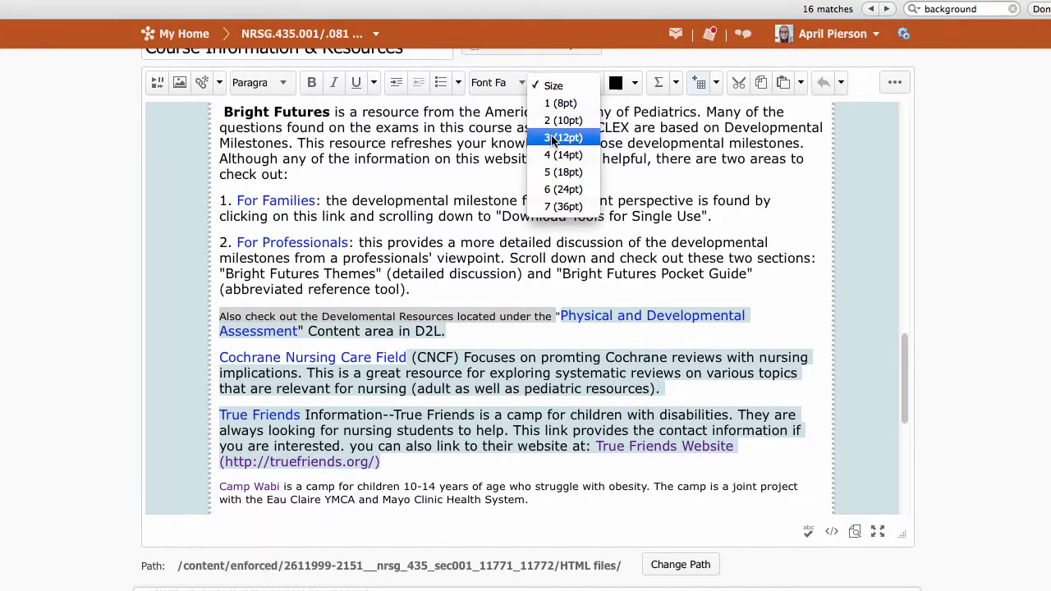
left_click(564, 138)
left_click(559, 257)
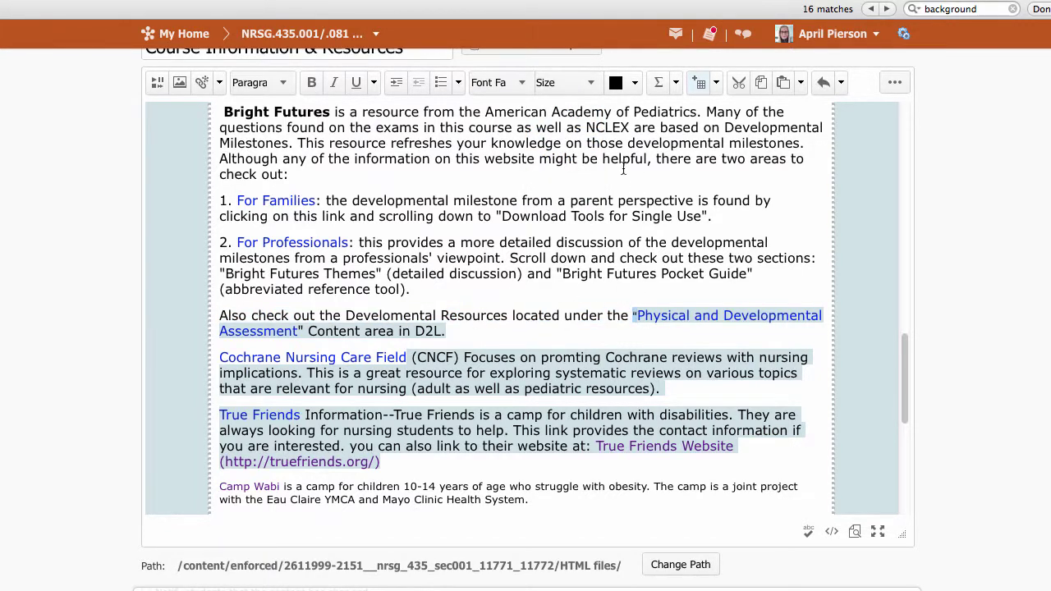
left_click(590, 83)
left_click(563, 137)
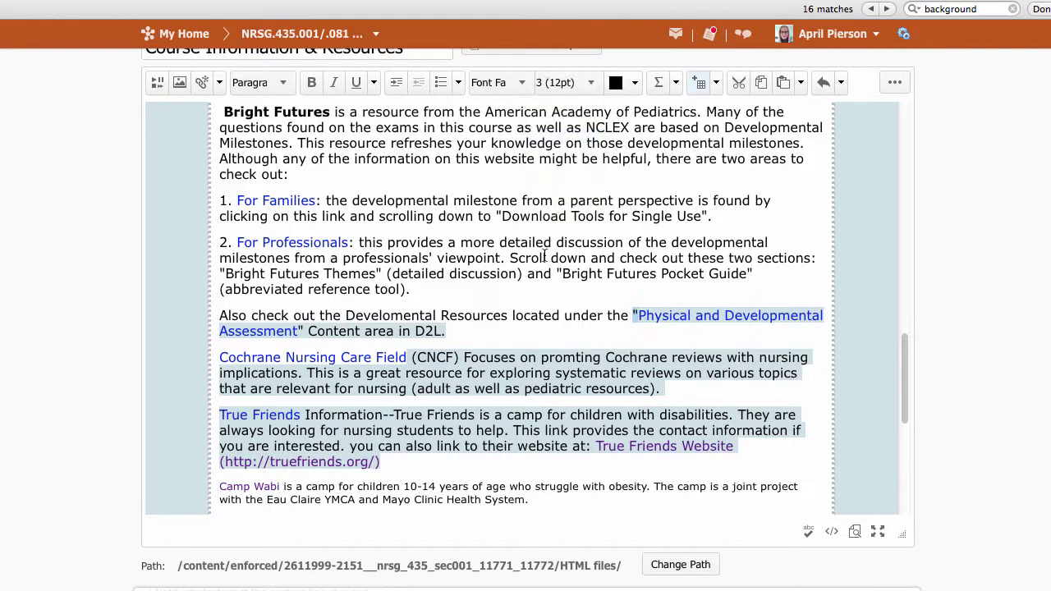
scroll(458, 333, "down", 1)
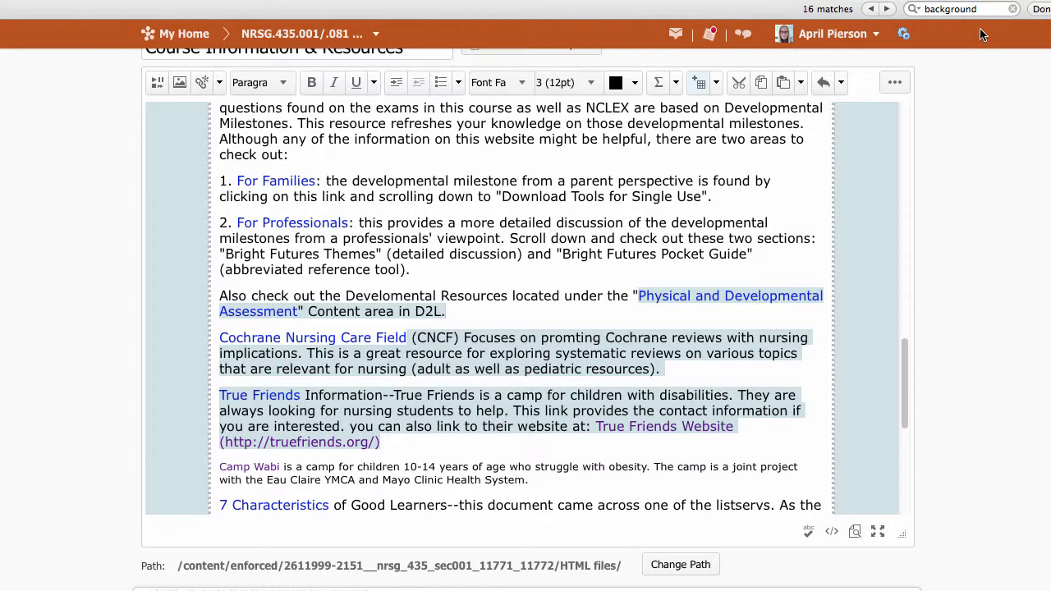
left_click(813, 525)
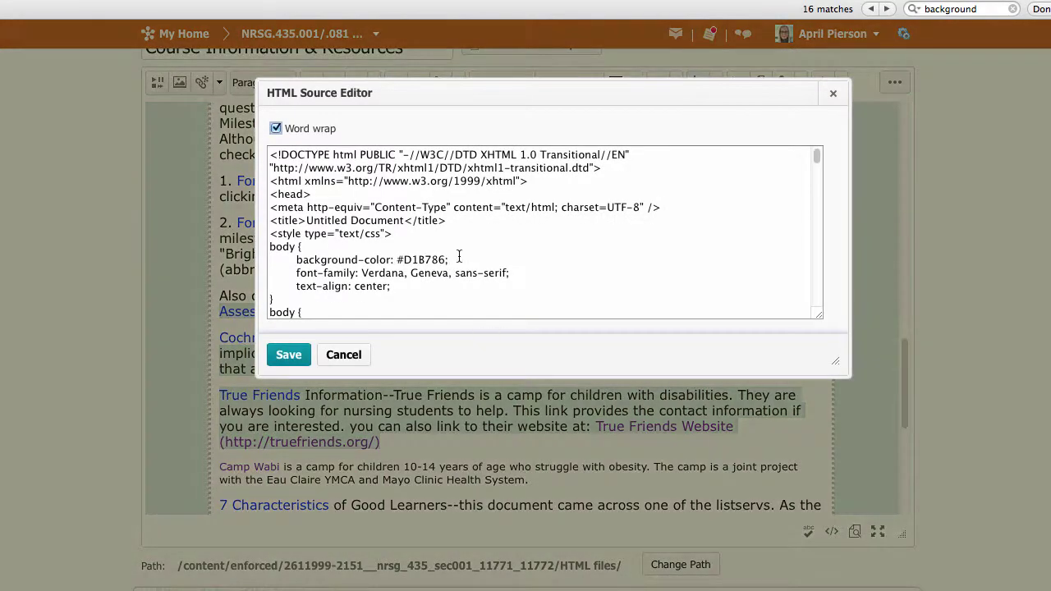
scroll(468, 260, "down", 15)
scroll(468, 259, "down", 4)
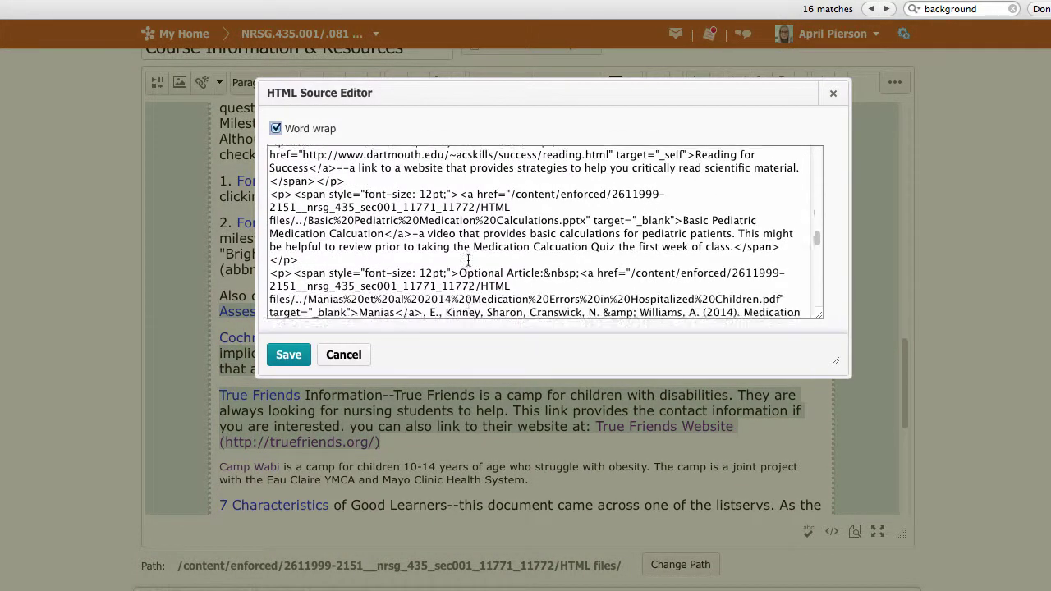
left_click(354, 358)
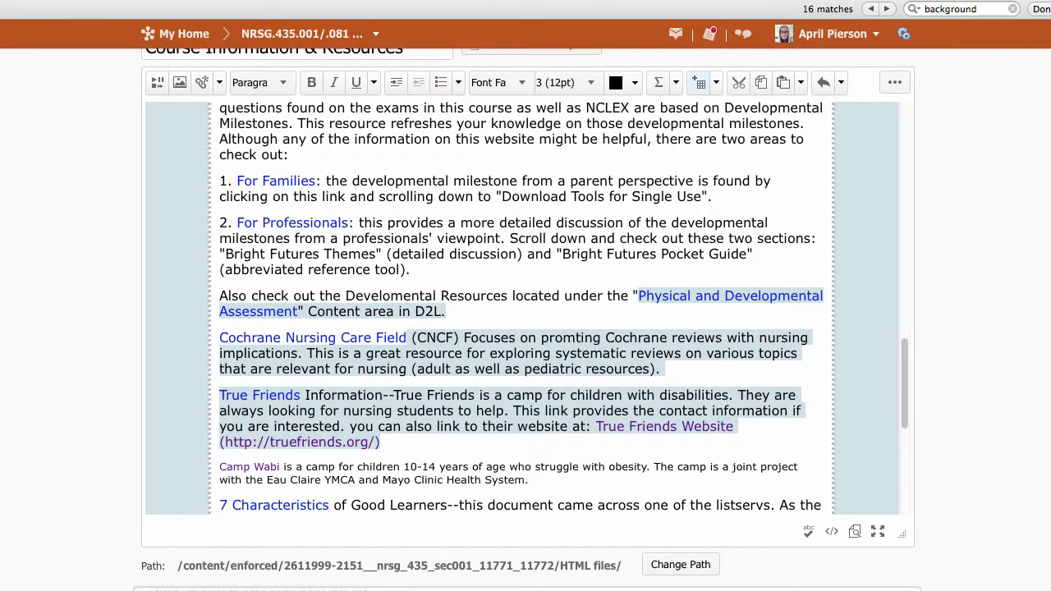
Step: Update the Course Information & Resources page and review the published resource descriptions for leftover highlighting
scroll(525, 328, "down", 2)
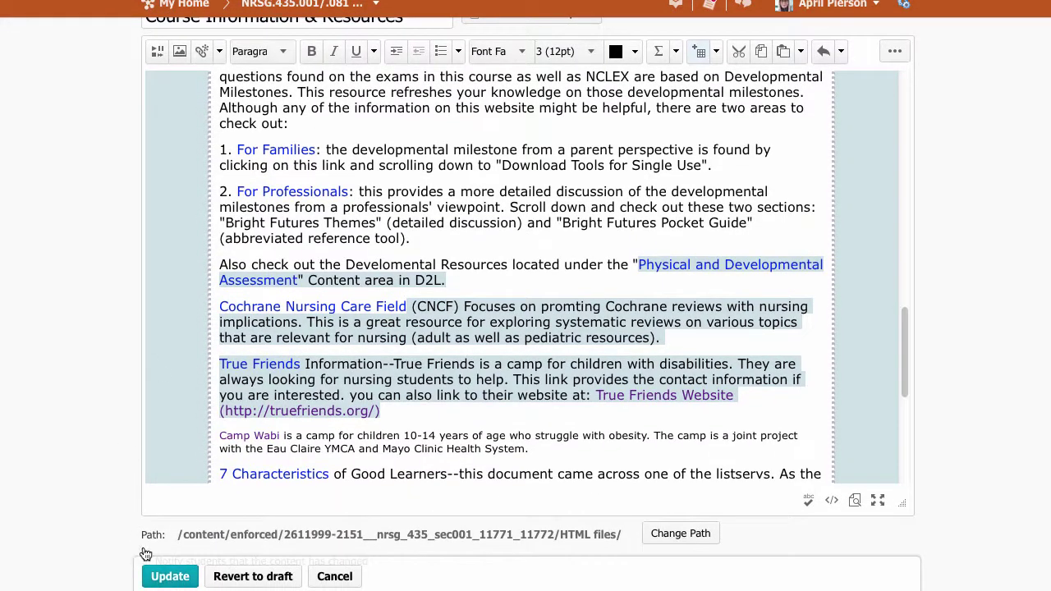
left_click(159, 578)
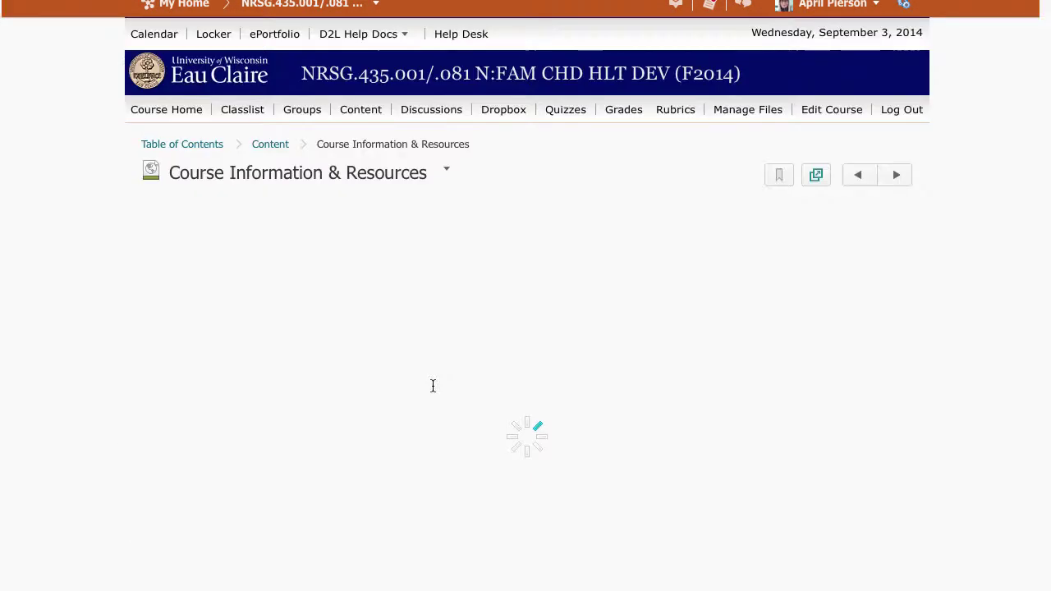
scroll(438, 377, "down", 4)
scroll(440, 355, "down", 15)
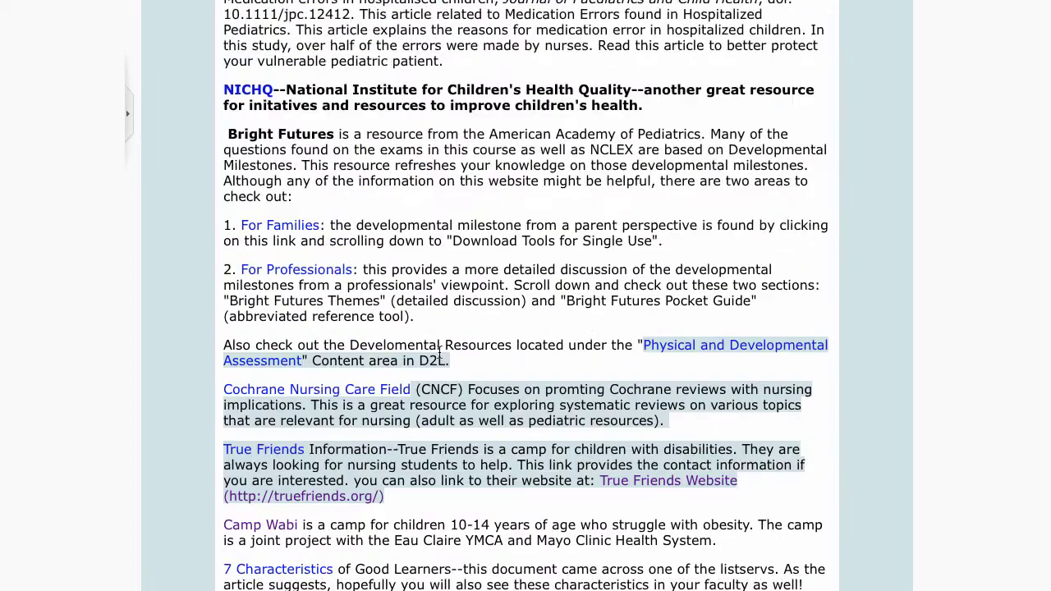
scroll(399, 321, "up", 20)
scroll(399, 319, "down", 12)
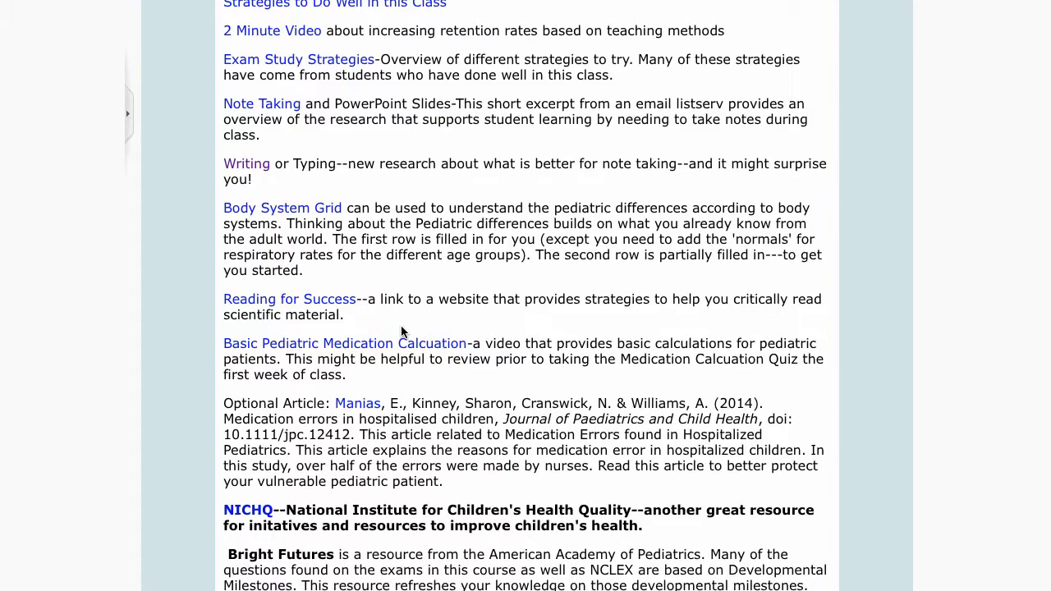
scroll(401, 332, "down", 8)
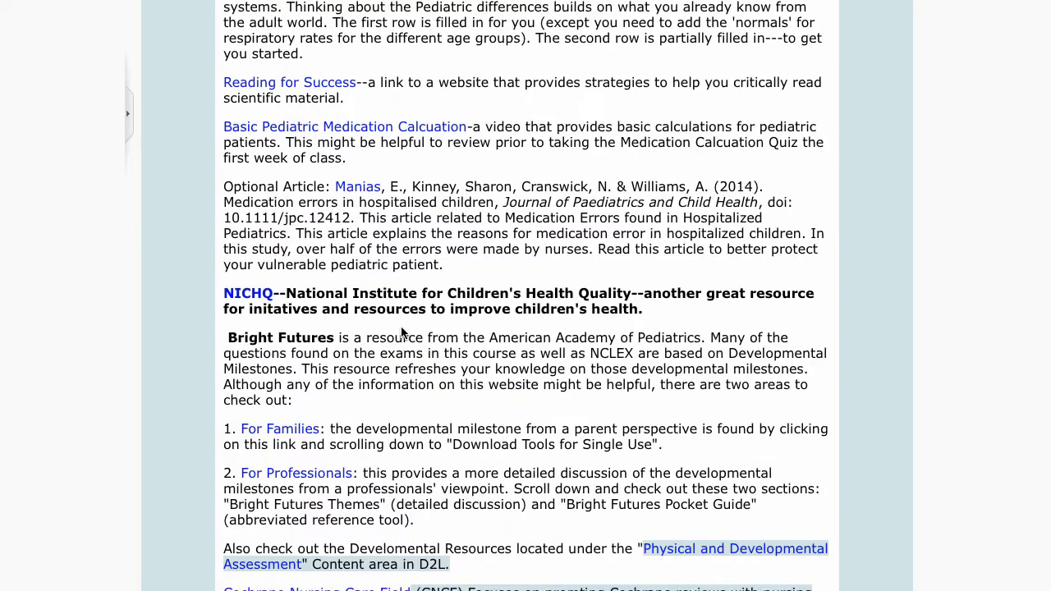
scroll(401, 329, "down", 6)
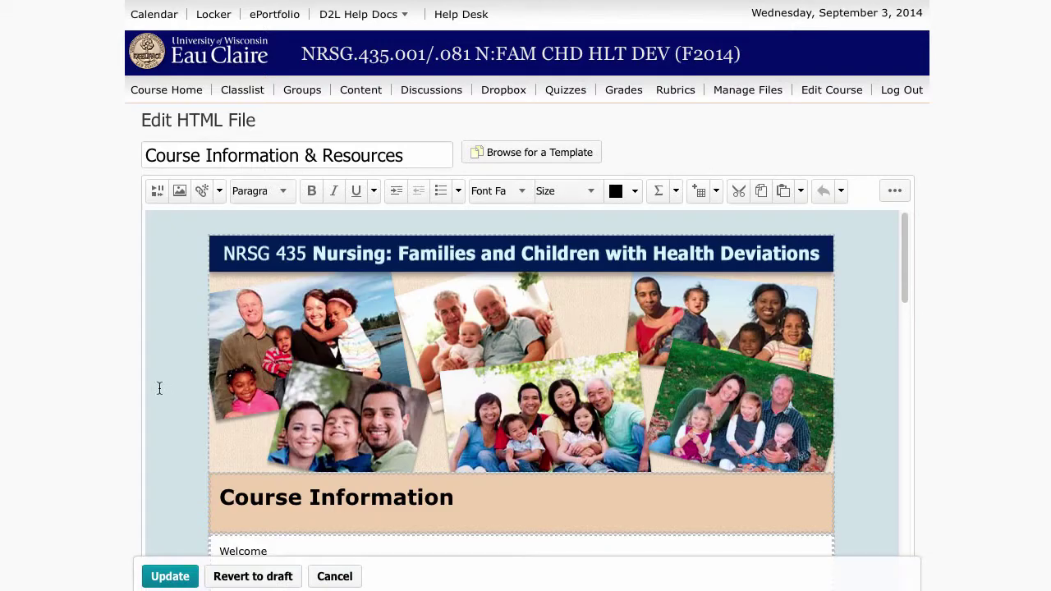
Step: Add an empty line below the "Writing or Typing" paragraph and view the available paragraph and heading formats
scroll(335, 377, "down", 10)
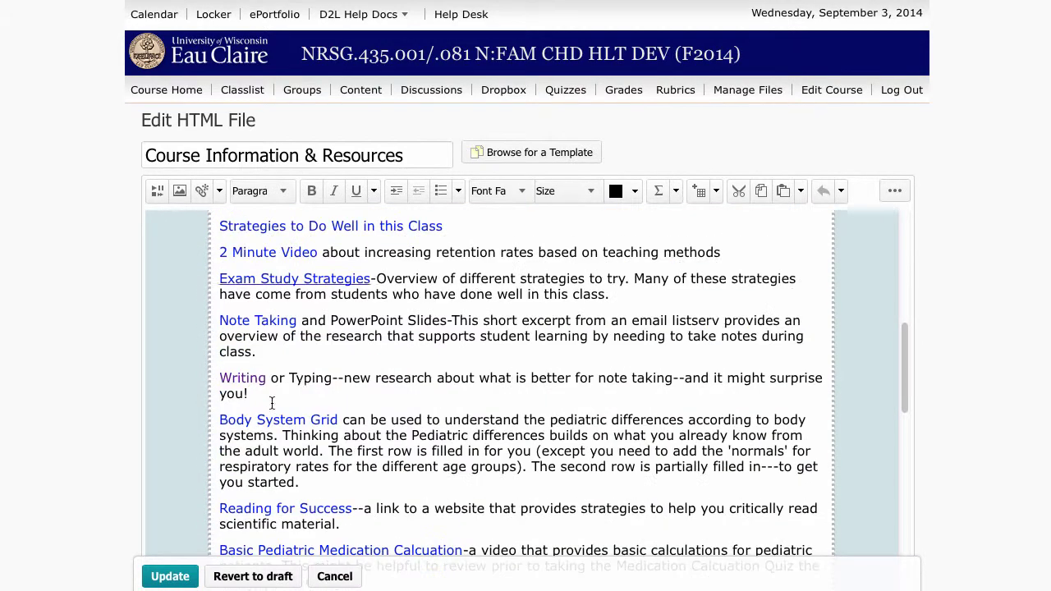
left_click(276, 396)
key("Return")
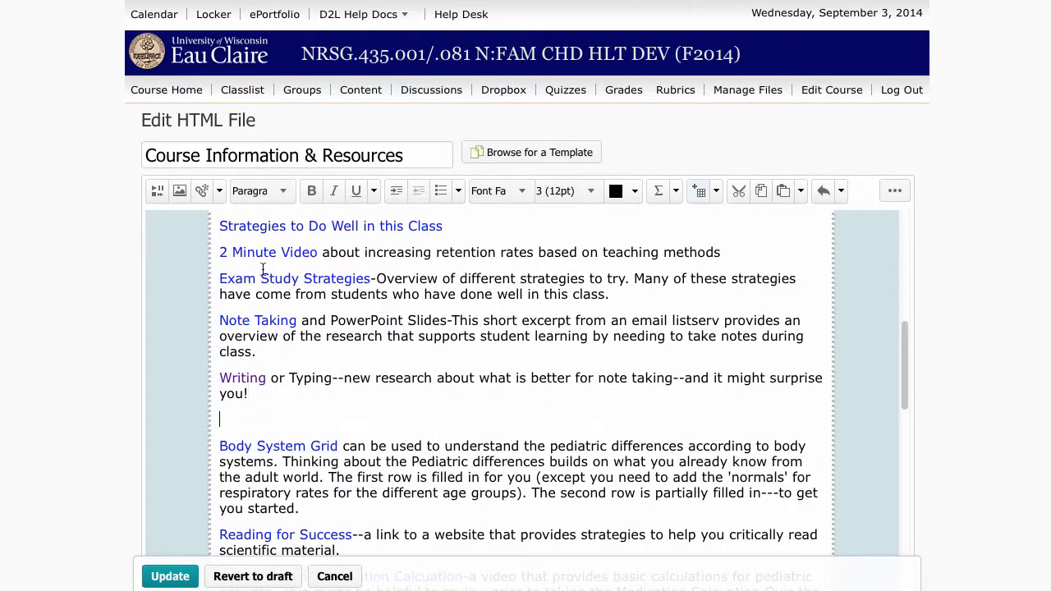
left_click(257, 195)
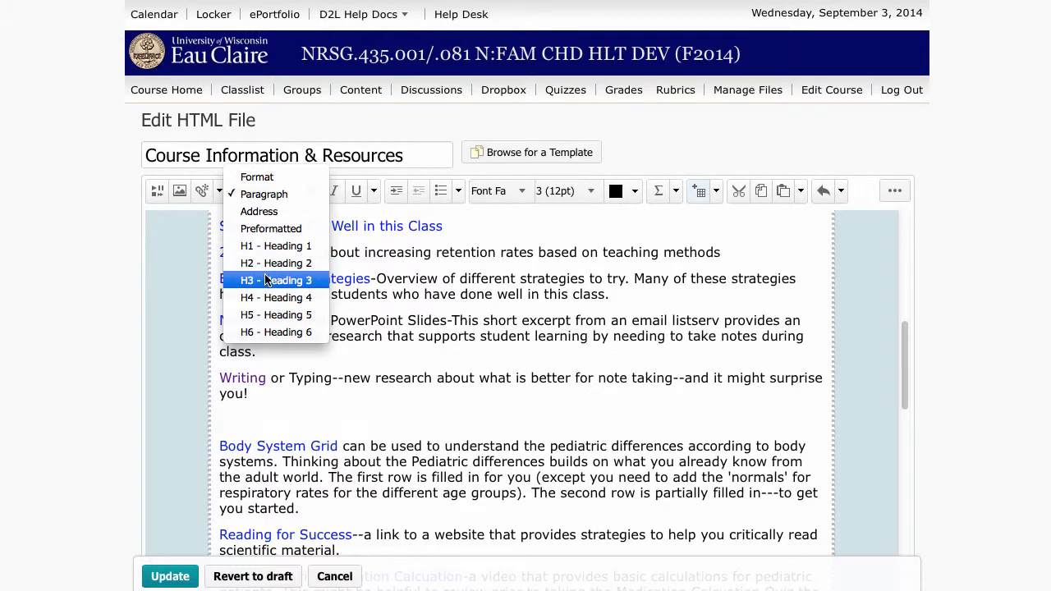
left_click(366, 453)
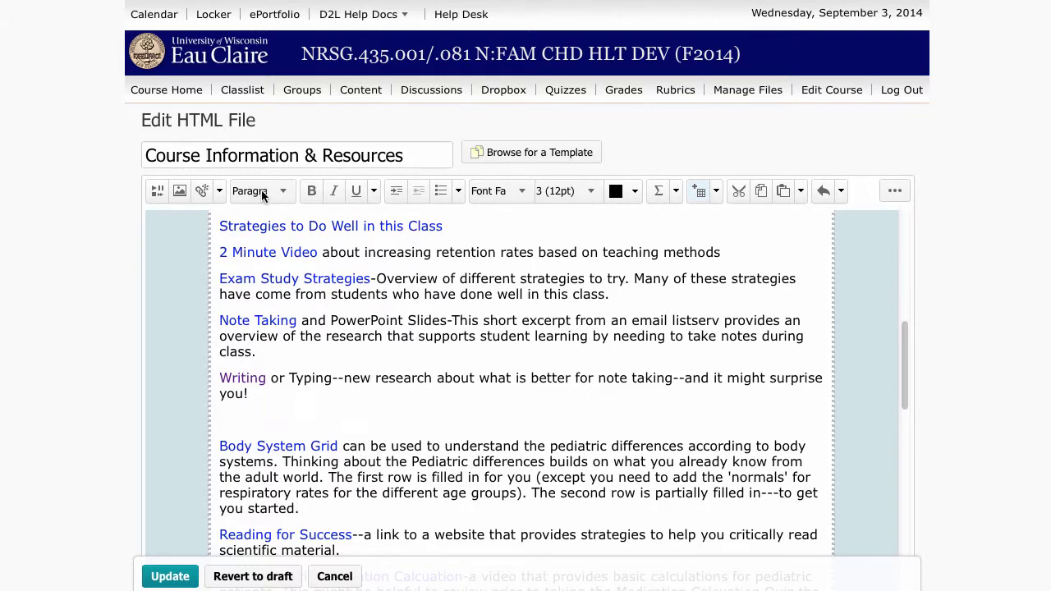
Step: Apply the H2 - Heading 2 format to the entire "Writing or Typing" paragraph
left_click_drag(254, 393, 224, 380)
left_click(253, 393)
left_click(274, 194)
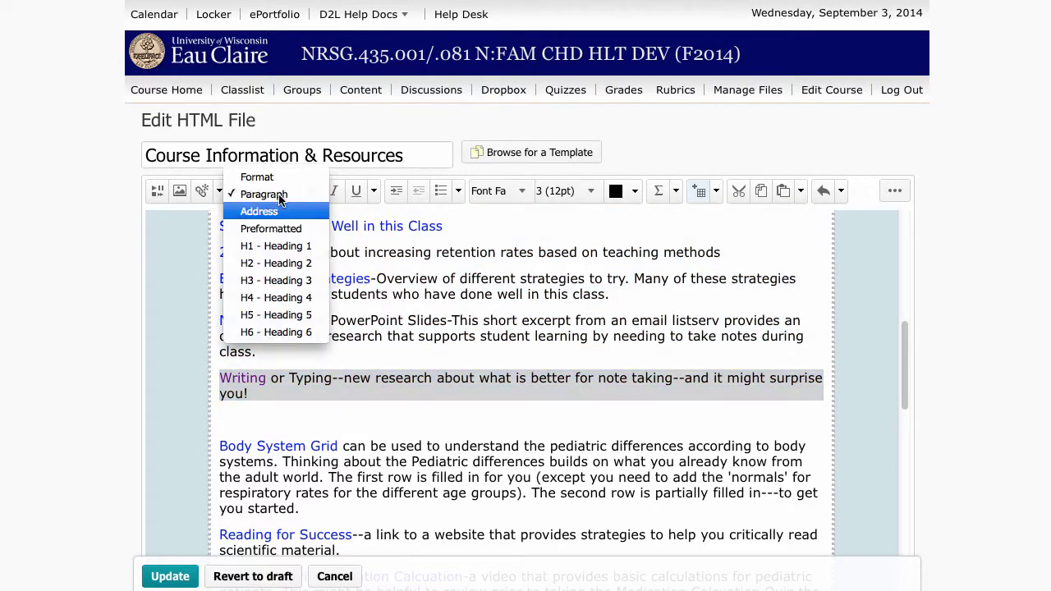
left_click(276, 262)
left_click(282, 409)
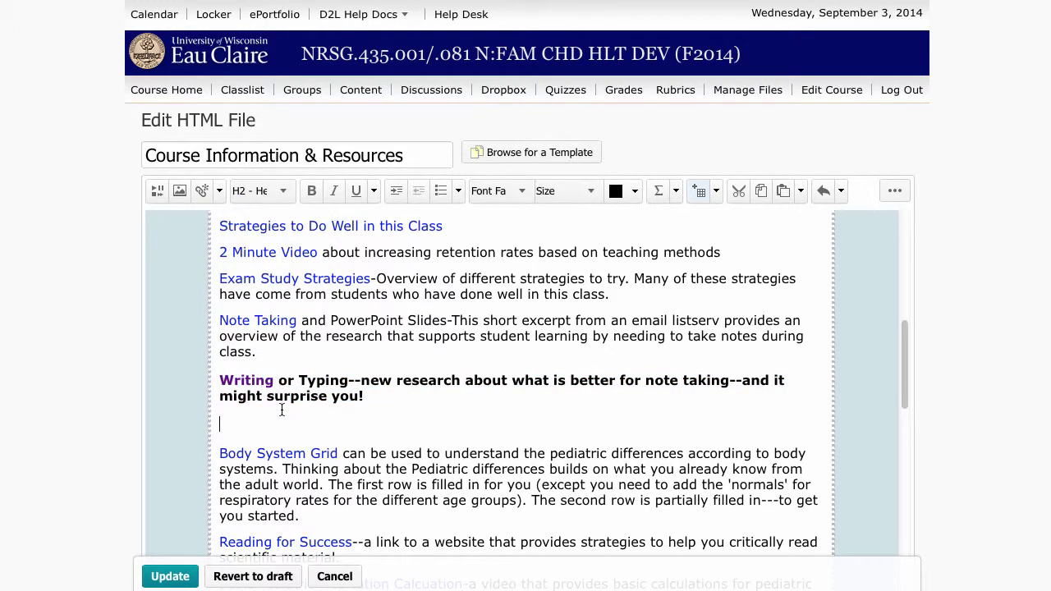
Step: Return the "Writing or Typing" text to the Paragraph format and delete the empty line below it
left_click_drag(367, 395, 220, 375)
left_click(254, 189)
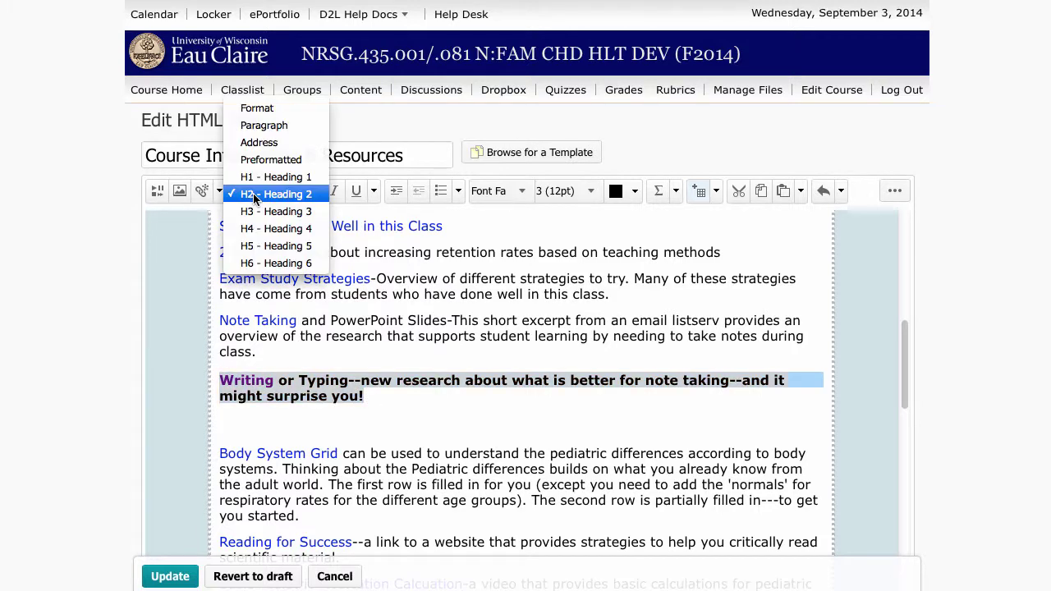
left_click(263, 126)
left_click(400, 427)
scroll(395, 415, "down", 1)
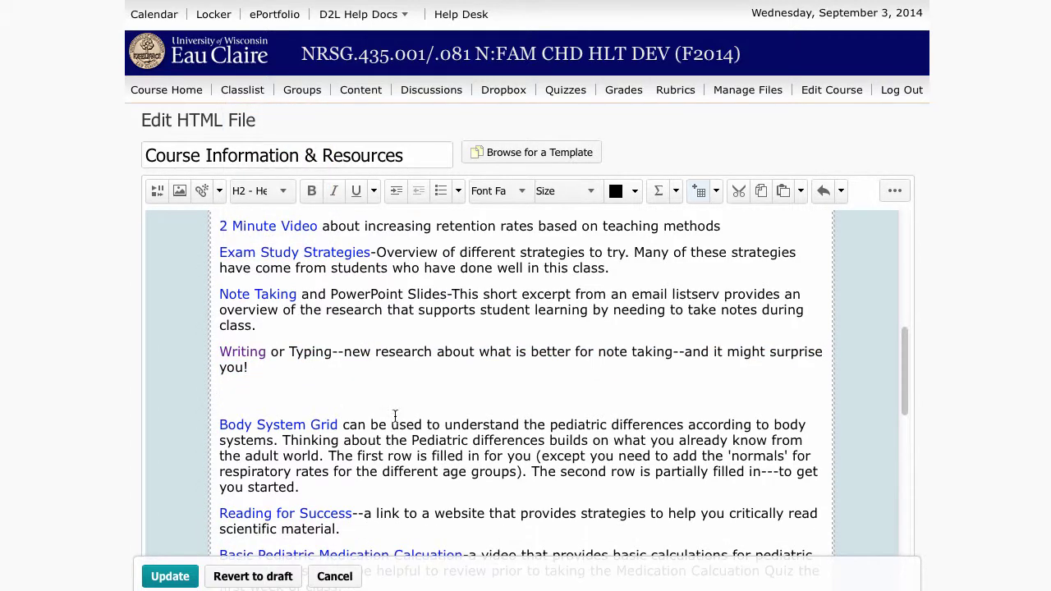
key("BackSpace")
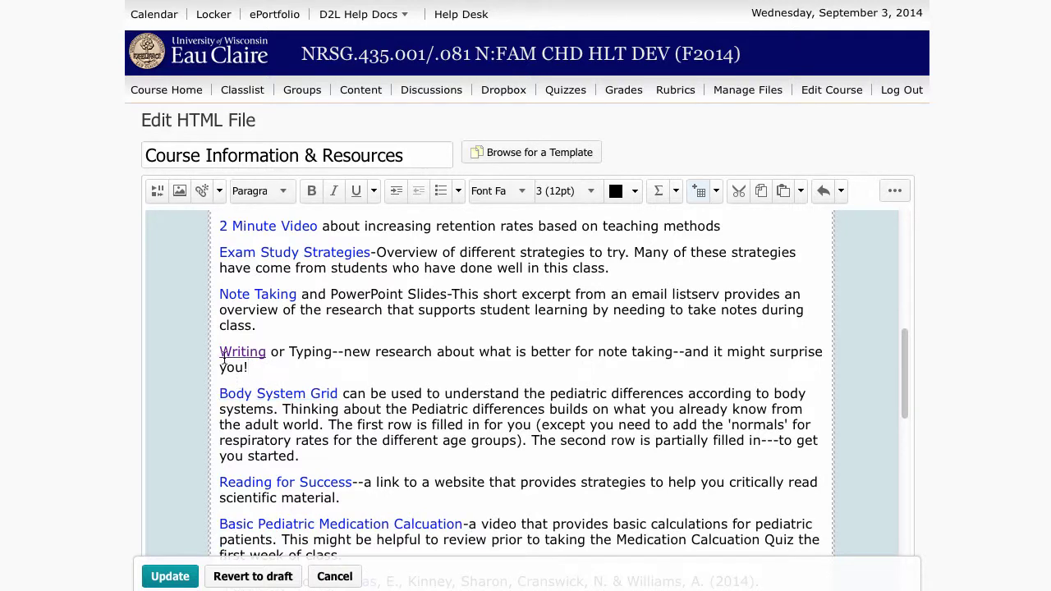
Step: Try indenting the "Writing or Typing" paragraph and outdent it back to the original margin
left_click(219, 351)
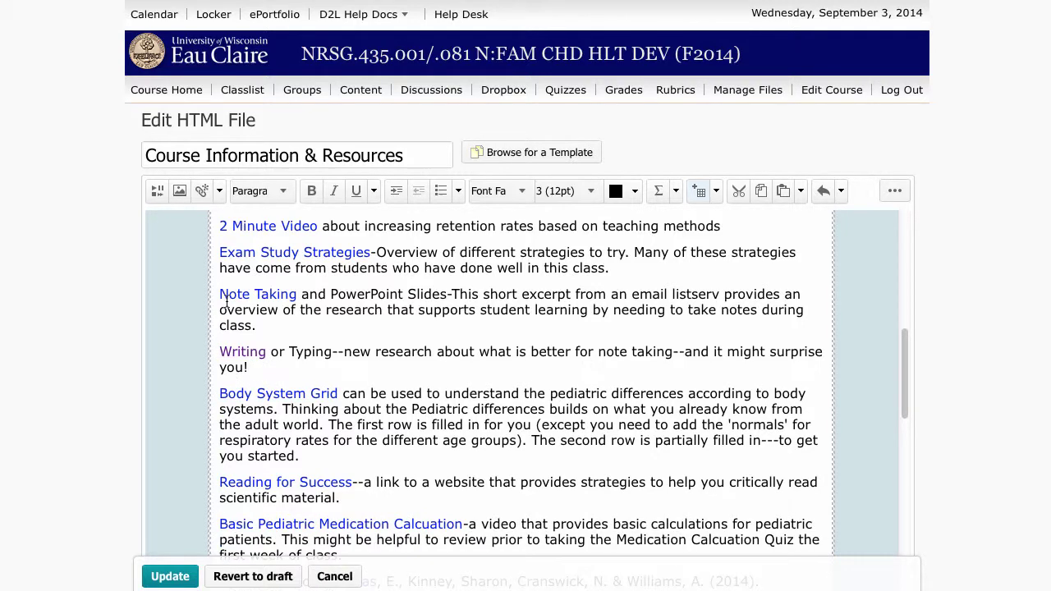
left_click(394, 199)
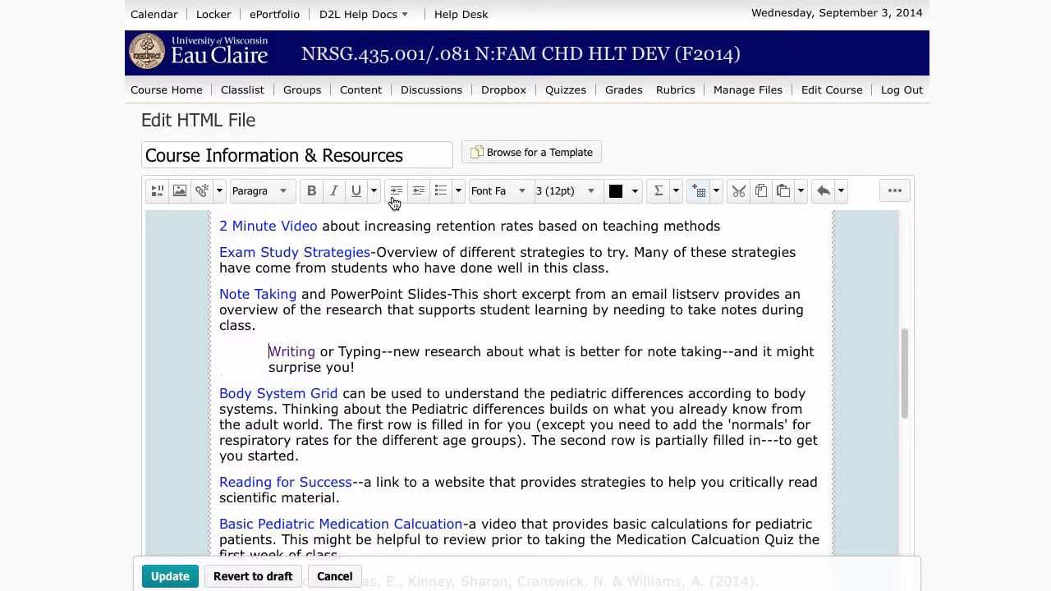
left_click(419, 190)
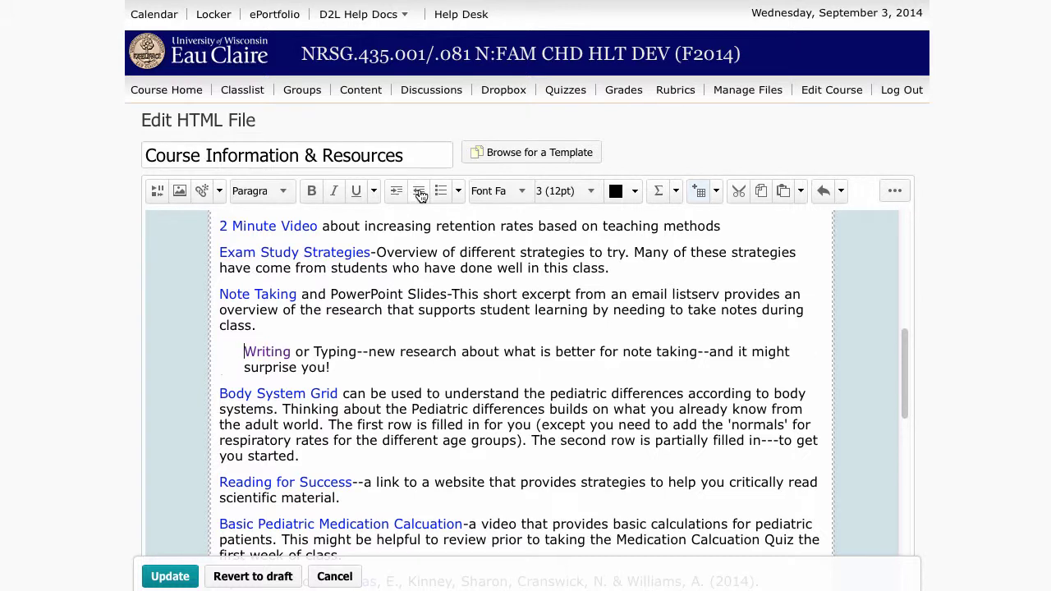
left_click(419, 190)
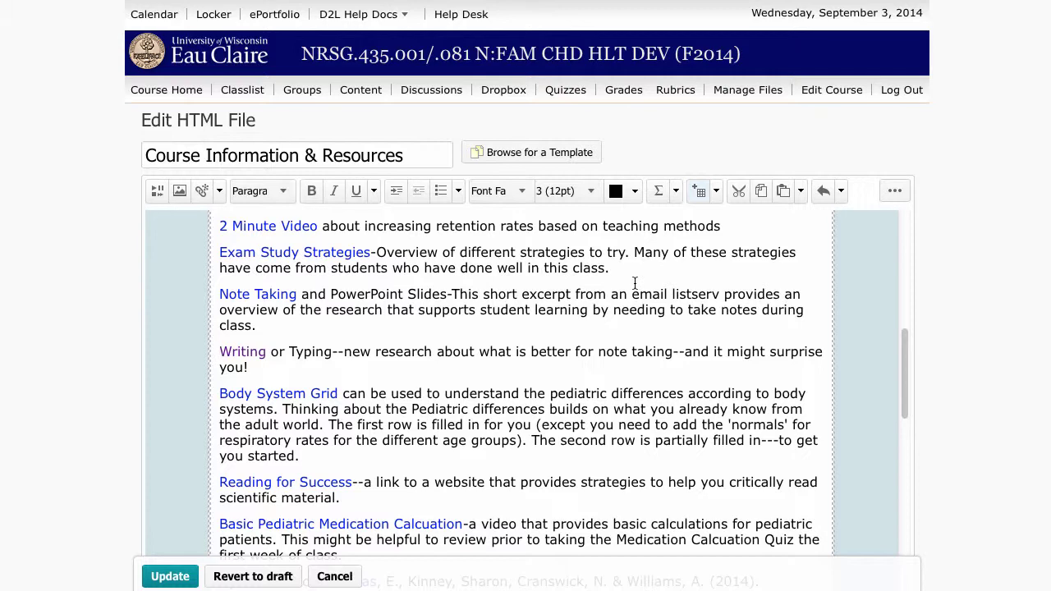
left_click(716, 193)
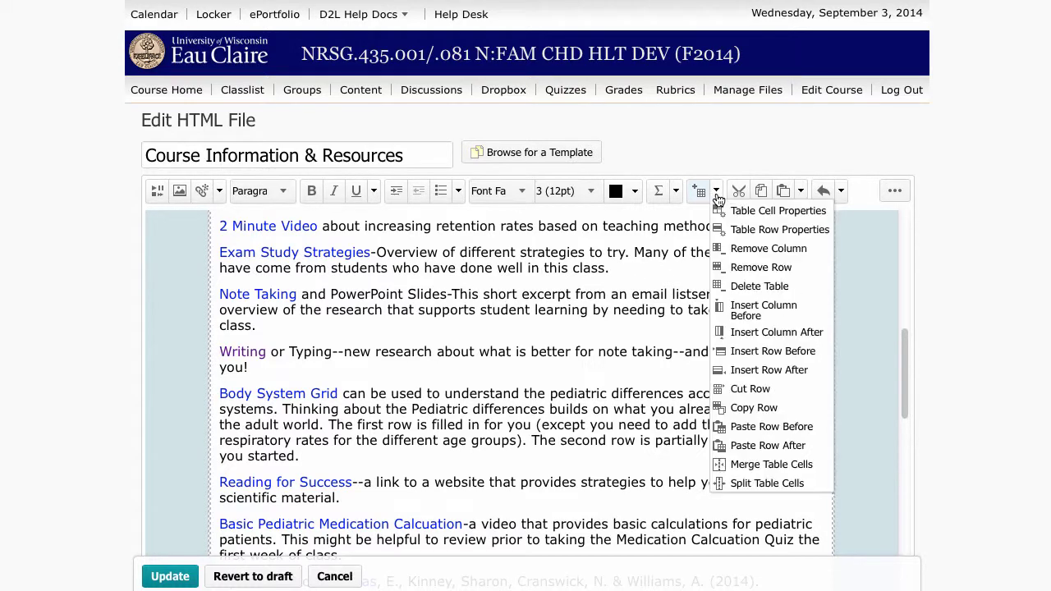
left_click(676, 191)
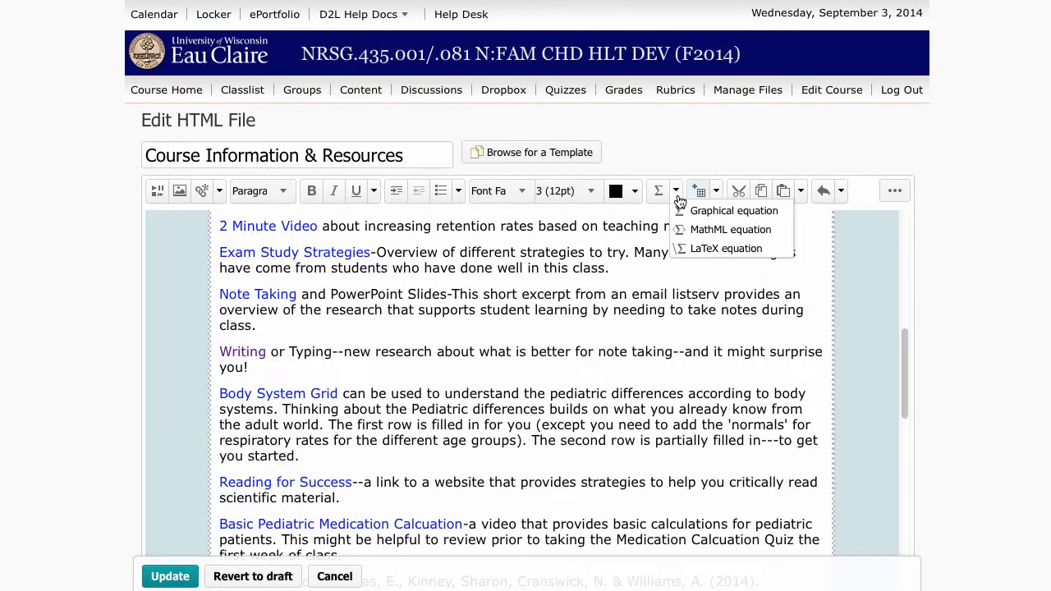
left_click(635, 197)
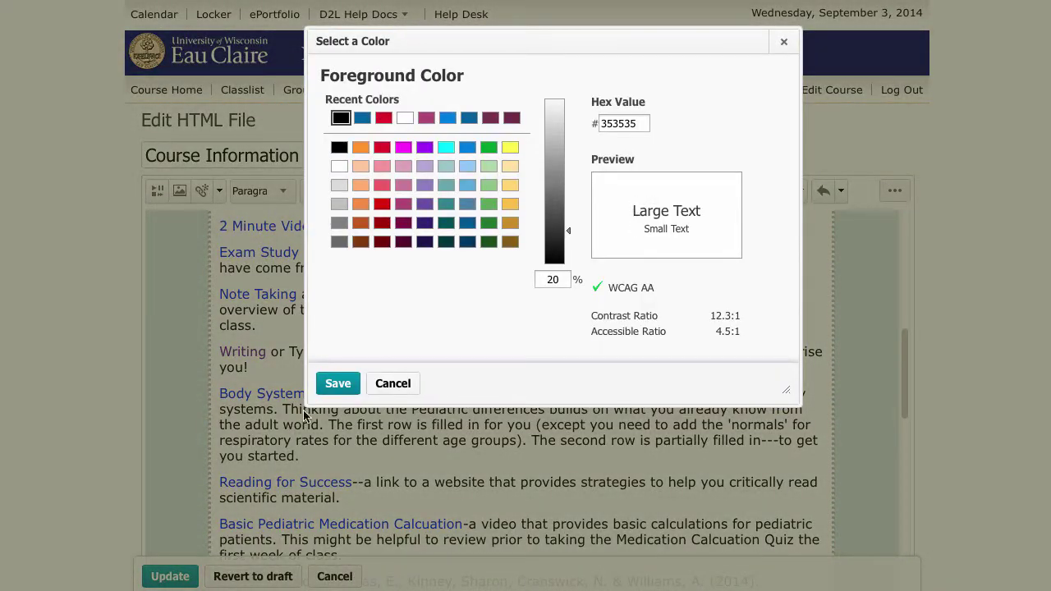
left_click(337, 380)
Step: Insert a horizontal line 730 px wide with a shadow between the "2 Minute Video" and "Exam Study Strategies" paragraphs
left_click(219, 193)
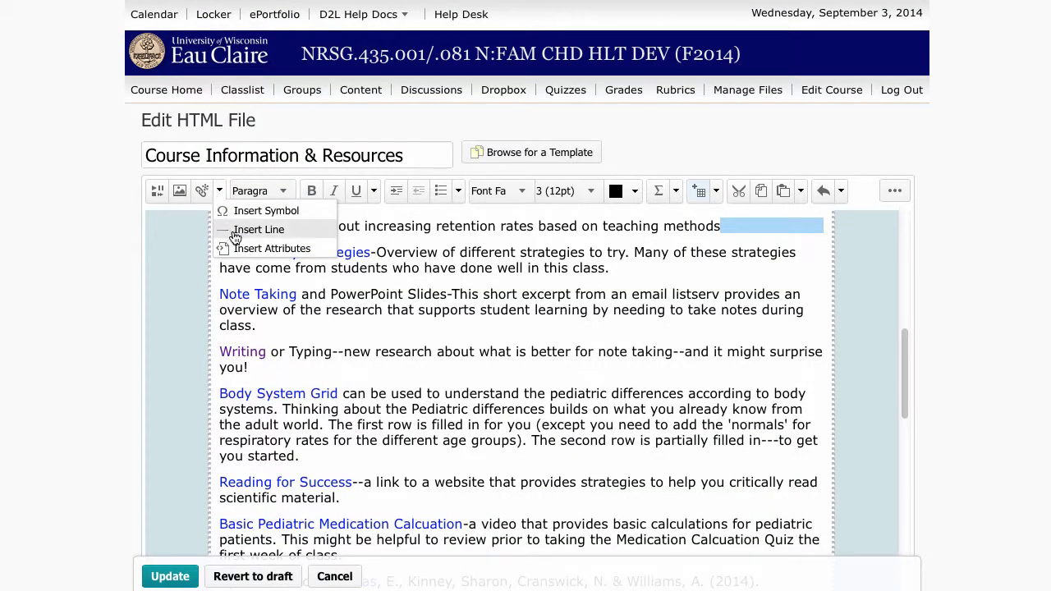
left_click(279, 237)
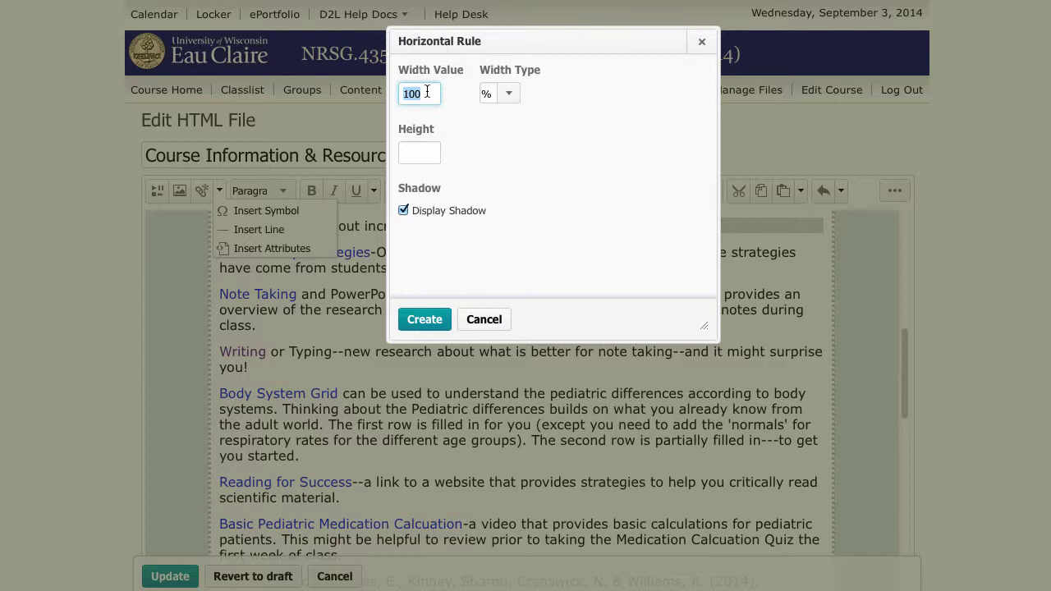
type("730")
left_click(504, 93)
left_click(495, 81)
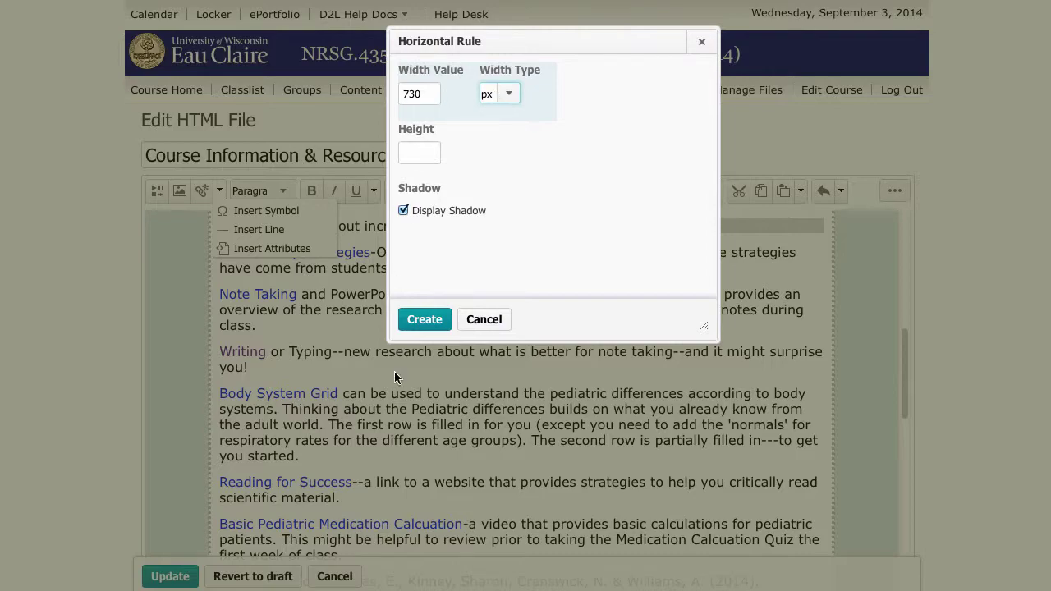
left_click(425, 321)
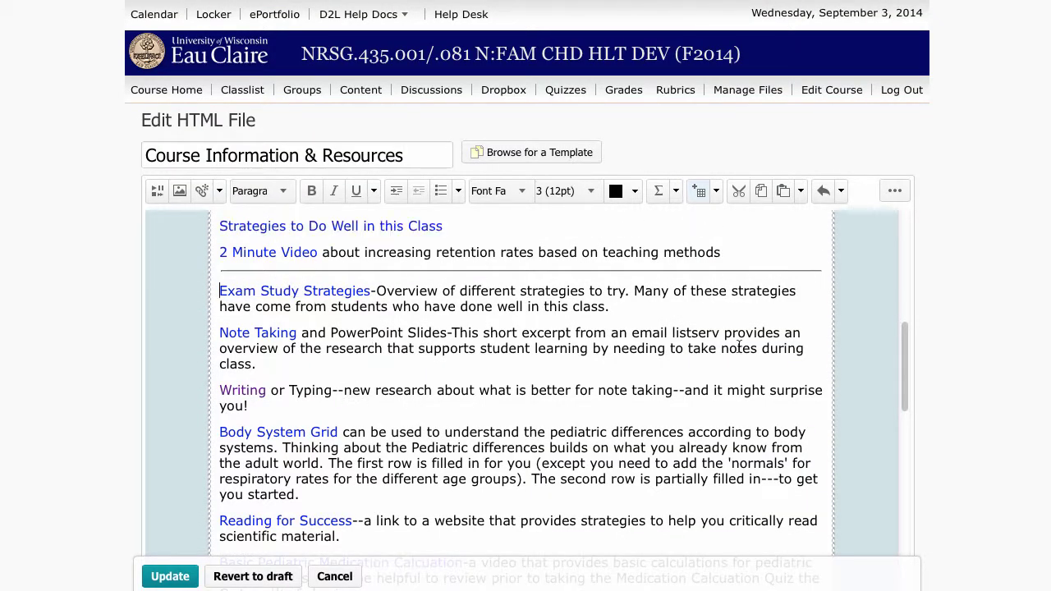
scroll(780, 328, "up", 5)
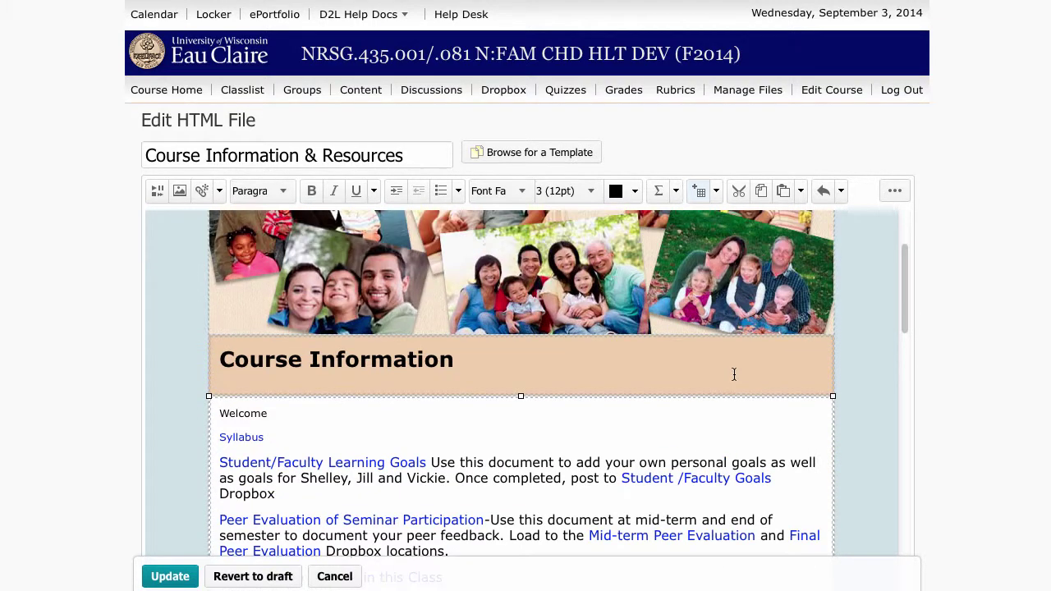
scroll(733, 377, "down", 5)
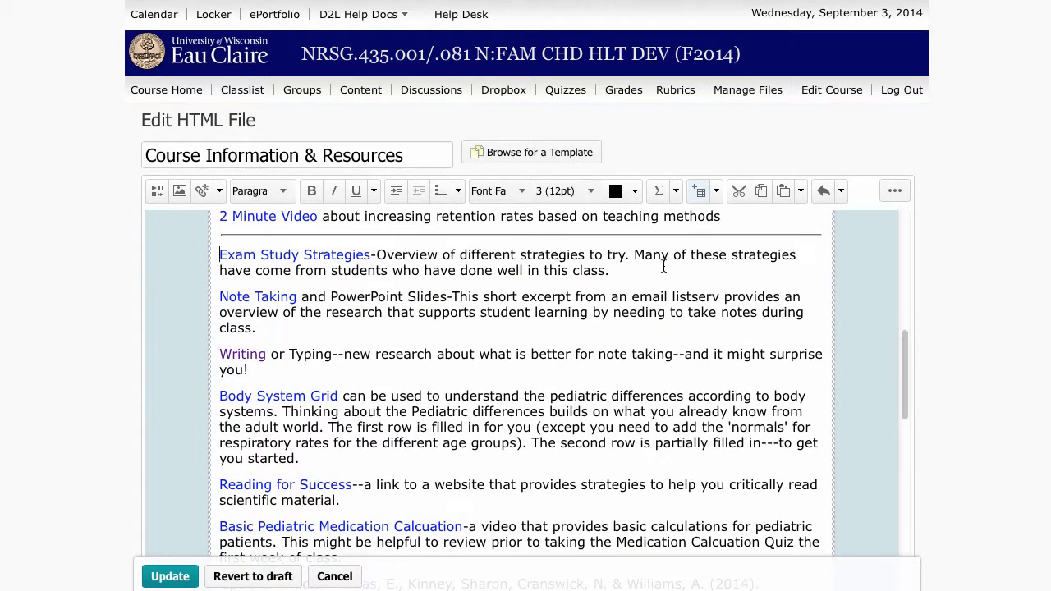